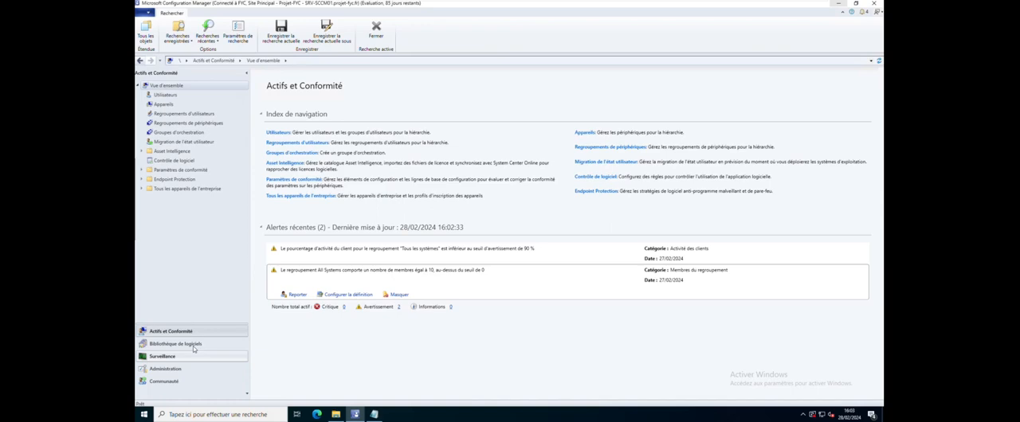
# Open the Applications list under Gestion des applications in the software library and start creating a new application
pyautogui.click(193, 345)
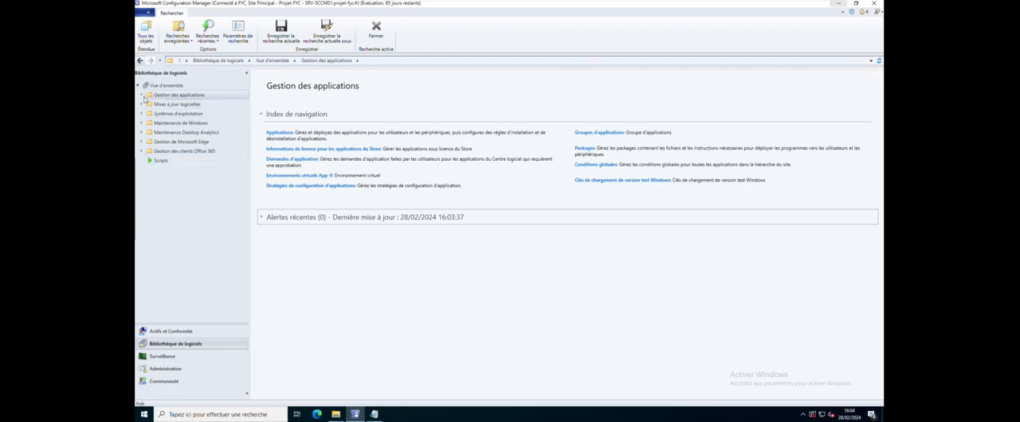
pyautogui.click(142, 96)
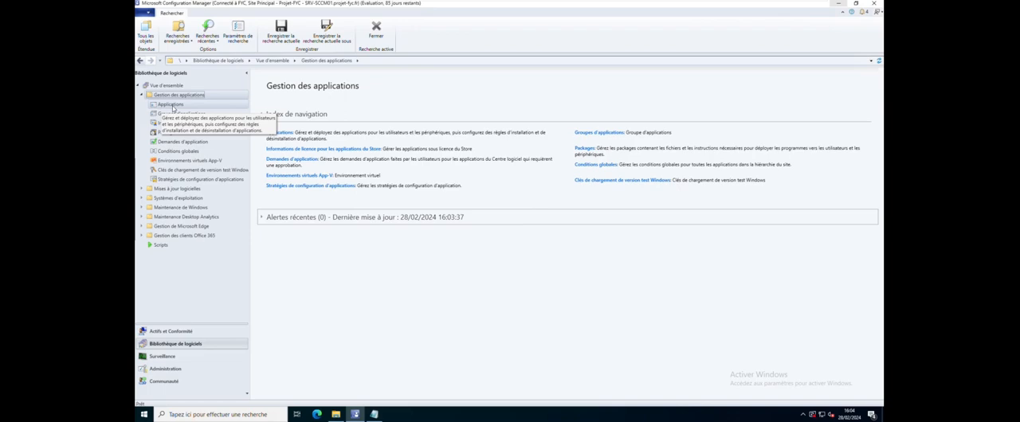
pyautogui.click(172, 107)
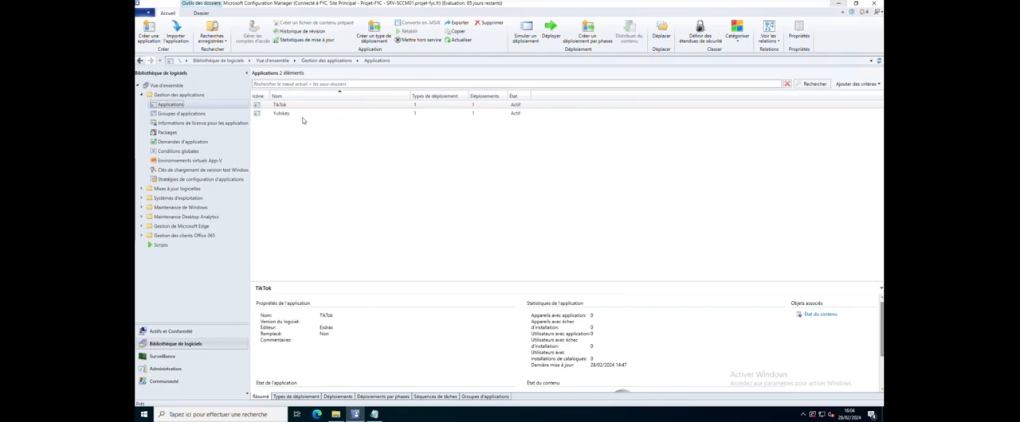
pyautogui.rightClick(490, 151)
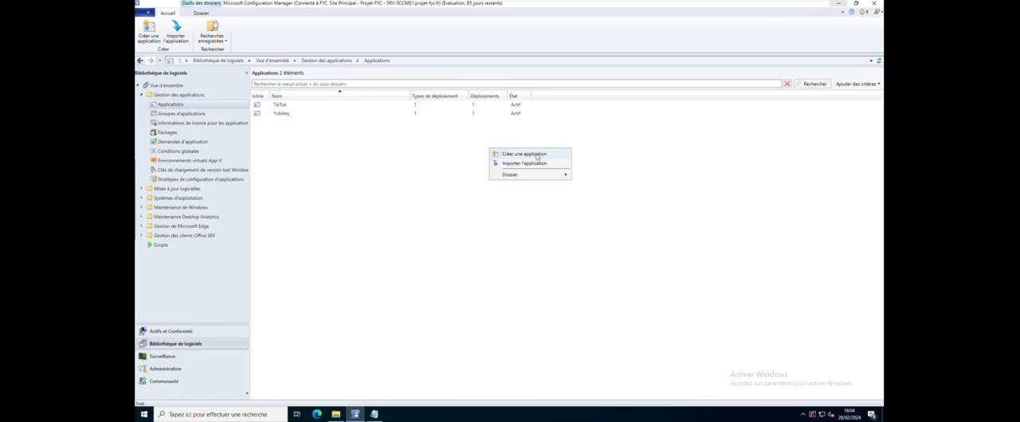
pyautogui.click(392, 157)
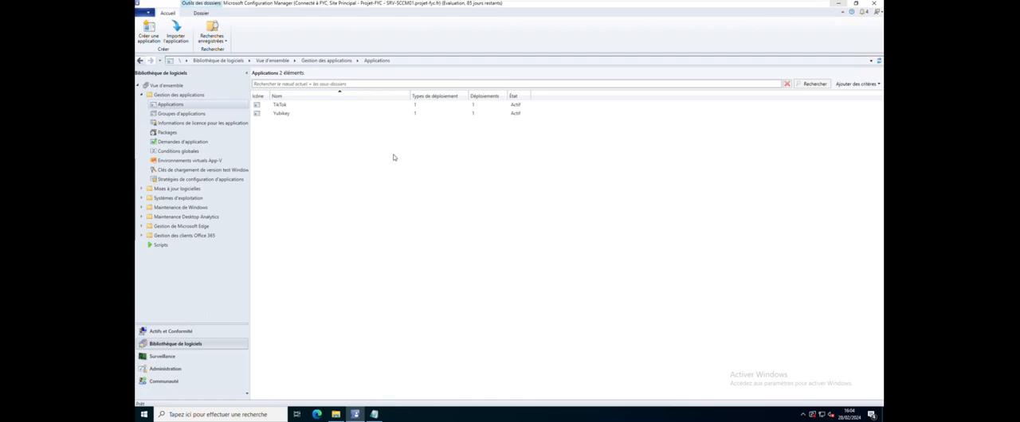
pyautogui.click(153, 36)
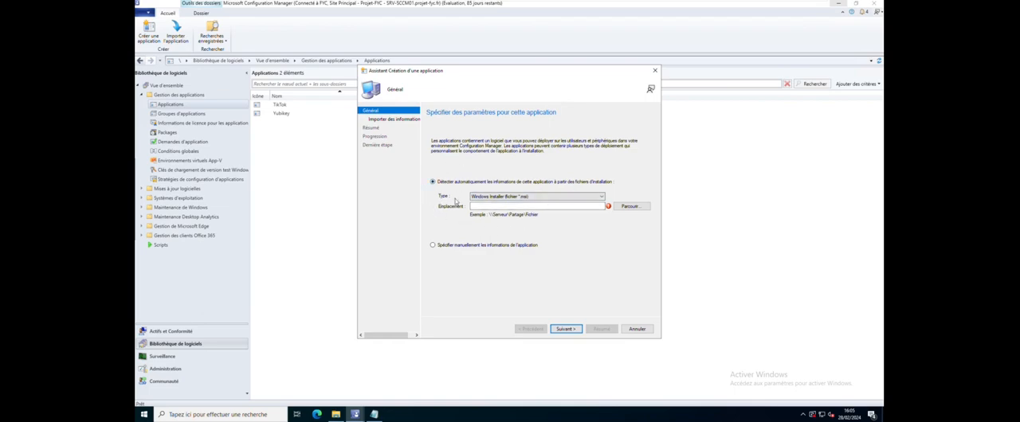
# Choose Windows Installer (*.msi) as the installation file type for automatic detection of the application information
pyautogui.click(518, 196)
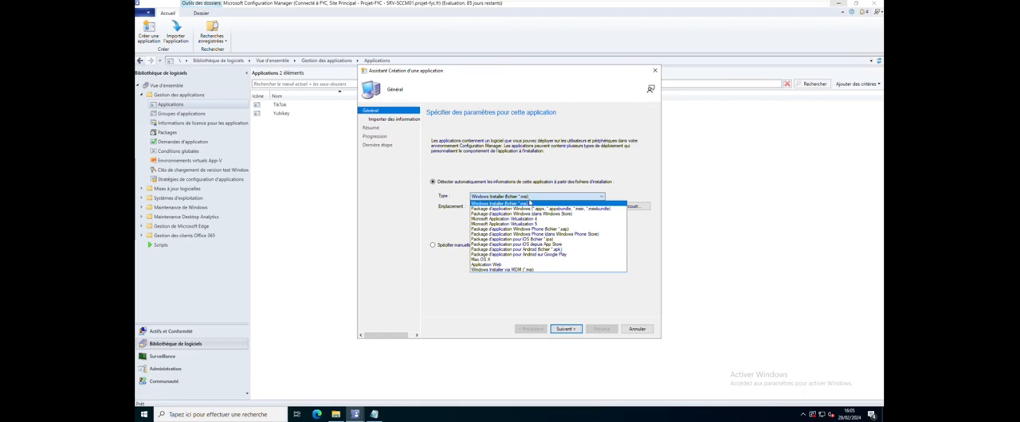
pyautogui.click(525, 204)
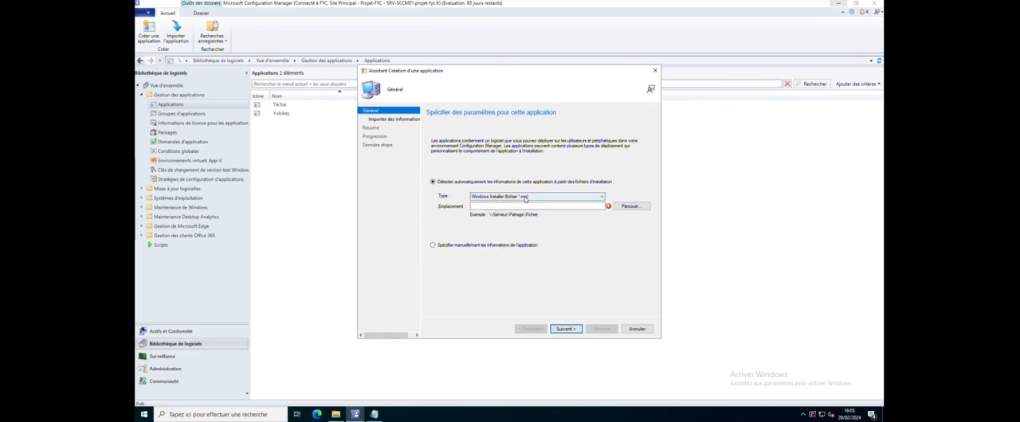
pyautogui.click(556, 205)
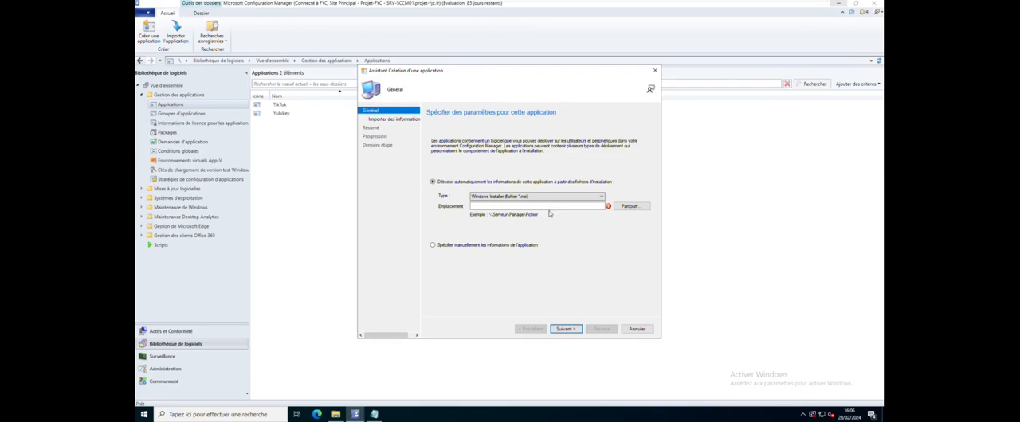
# Switch to File Explorer and check the network share path of the Souces (E:) drive
pyautogui.click(336, 415)
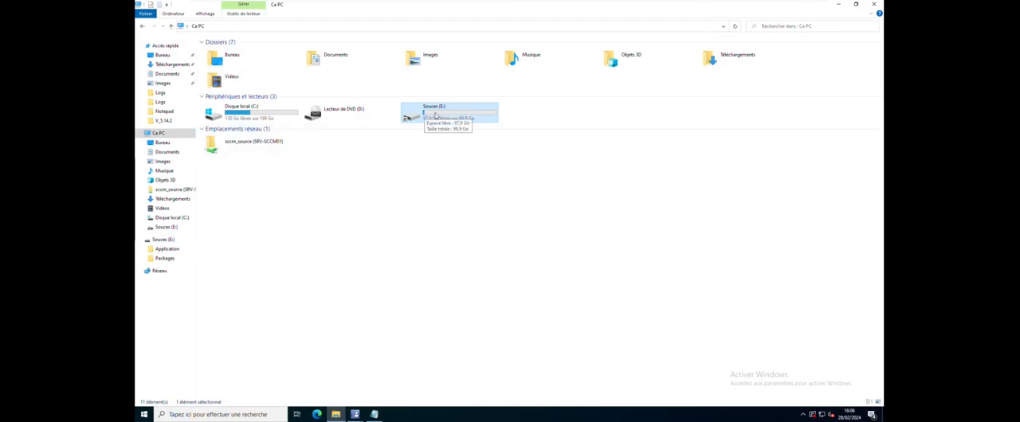
pyautogui.rightClick(433, 114)
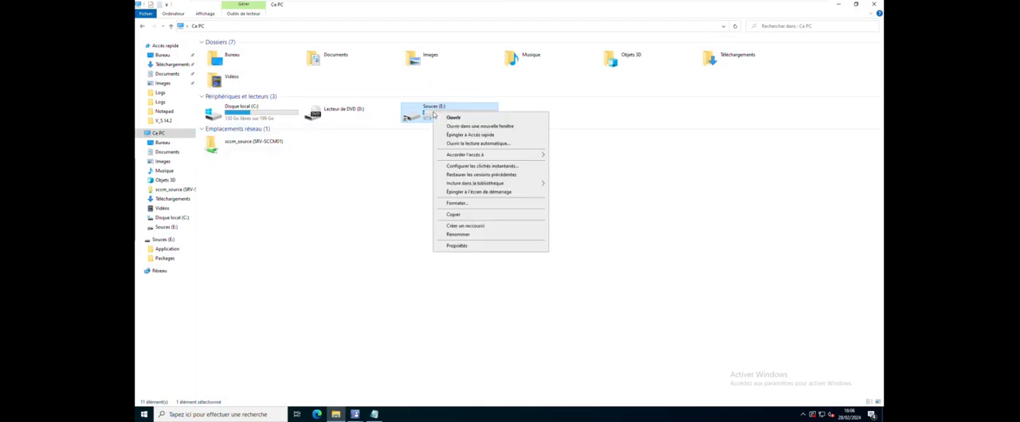
pyautogui.click(463, 246)
pyautogui.click(562, 139)
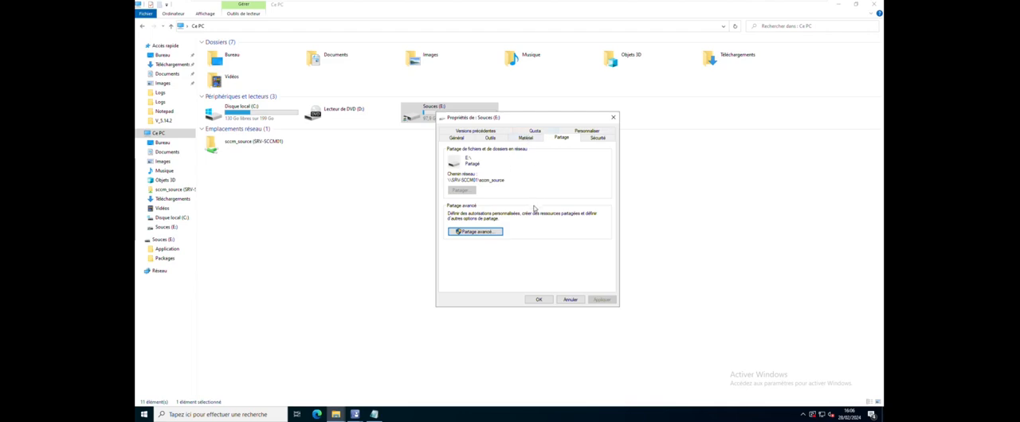
pyautogui.click(570, 299)
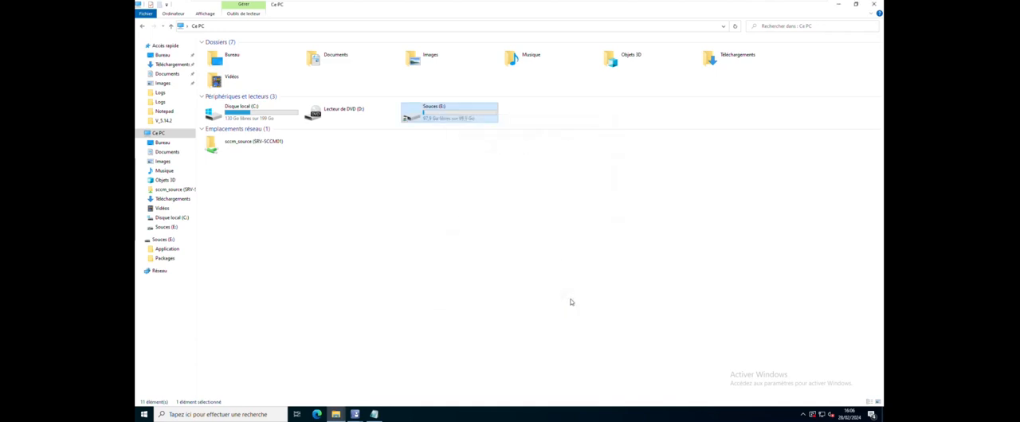
# View the contents of the Application folder on the Souces (E:) drive, and return to the application creation wizard
pyautogui.doubleClick(431, 119)
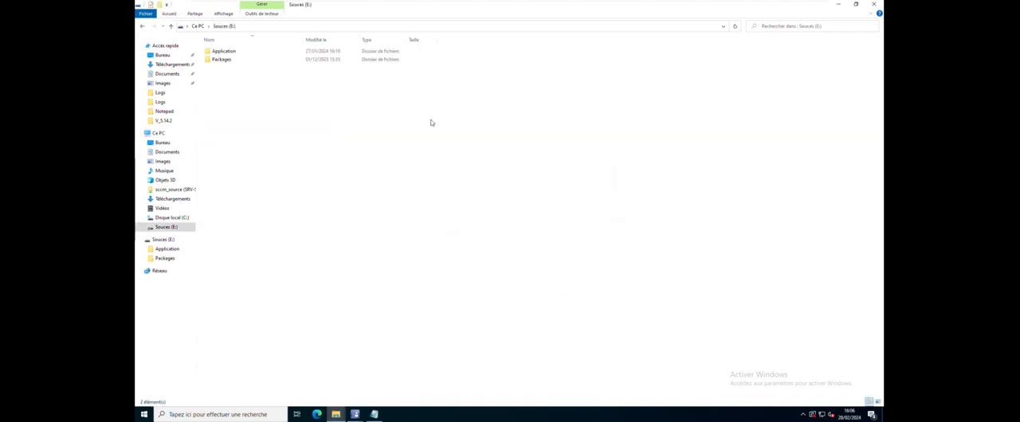
pyautogui.doubleClick(228, 52)
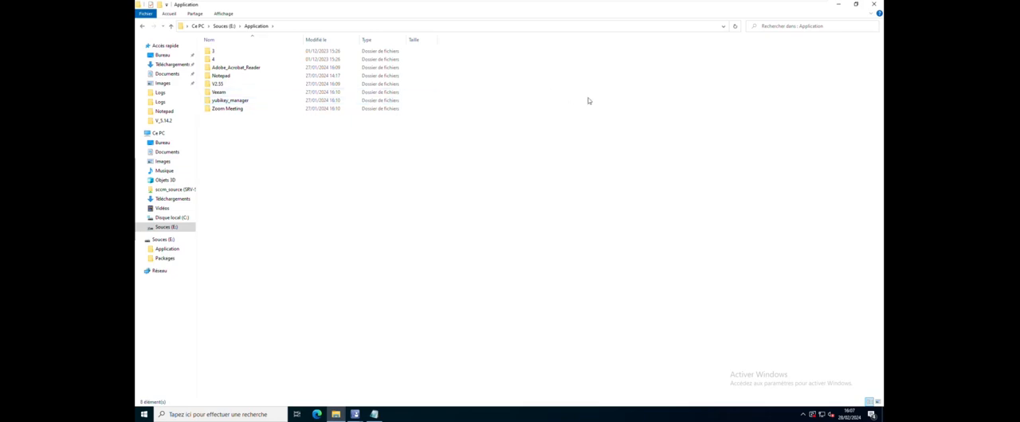
pyautogui.click(355, 414)
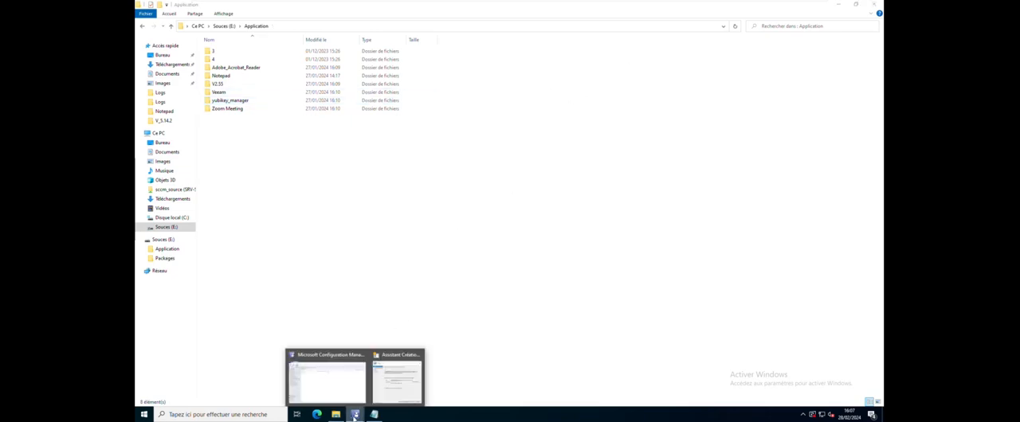
pyautogui.click(394, 375)
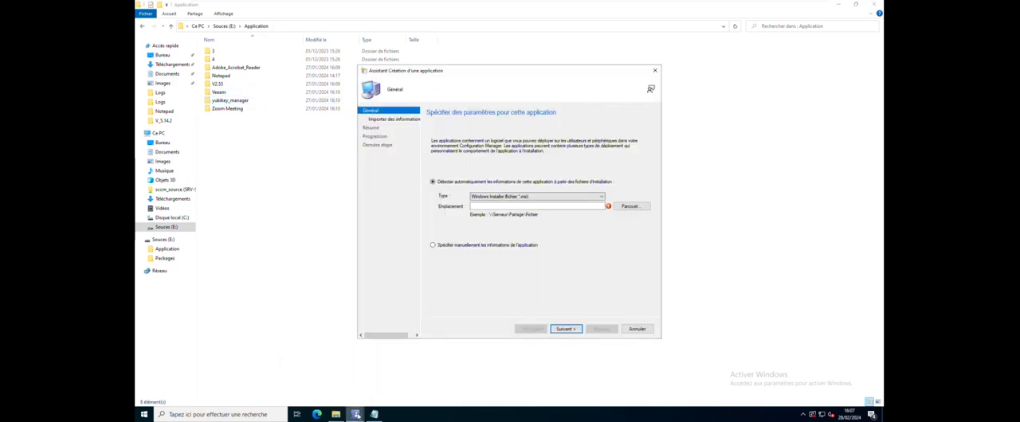
pyautogui.click(354, 414)
pyautogui.click(352, 385)
pyautogui.moveTo(355, 414)
pyautogui.click(398, 380)
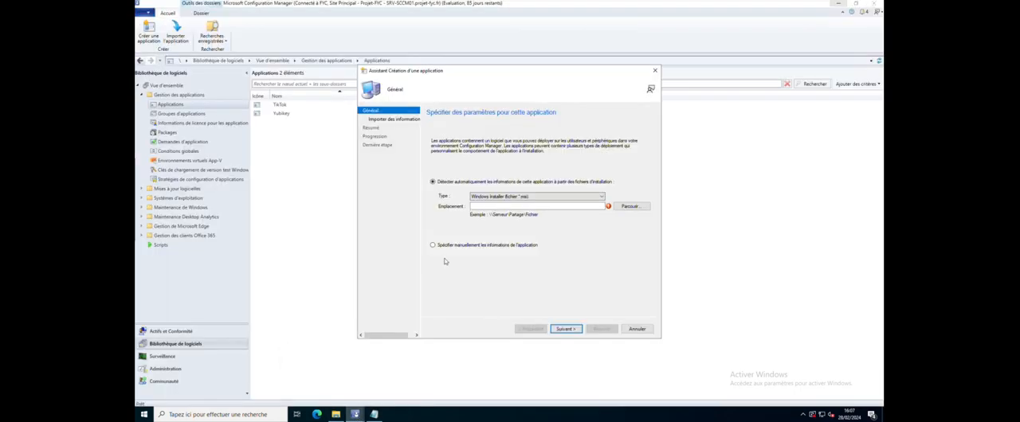
# Browse for the installer location and compare the network path of the Notepad folder with the local Souces (E:) path
pyautogui.click(630, 207)
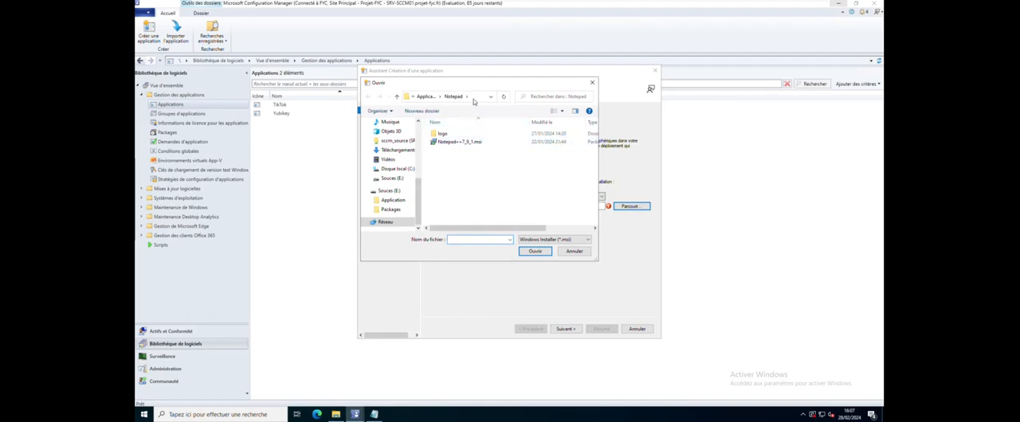
pyautogui.click(474, 97)
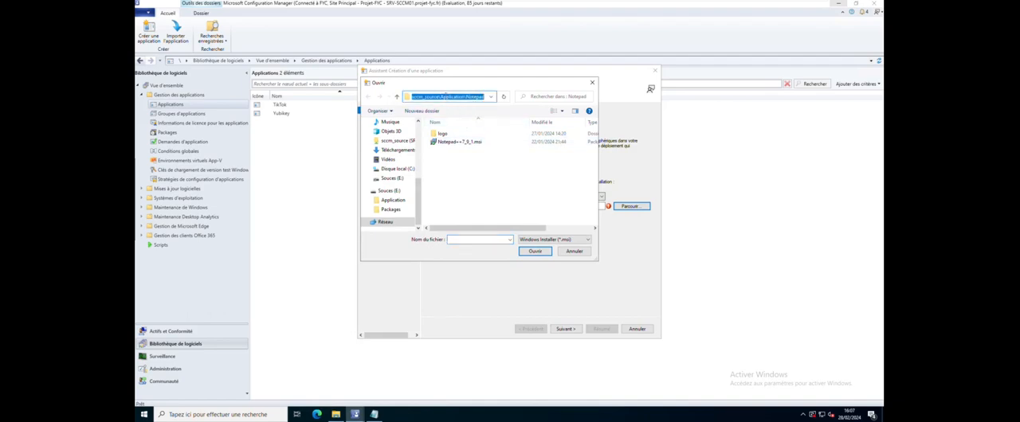
pyautogui.moveTo(452, 98); pyautogui.dragTo(482, 99)
pyautogui.click(411, 97)
pyautogui.click(386, 192)
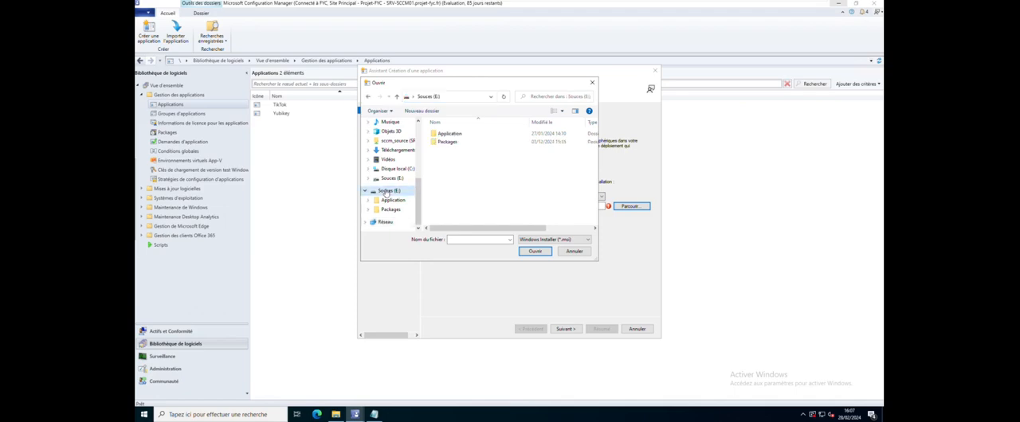
pyautogui.click(467, 97)
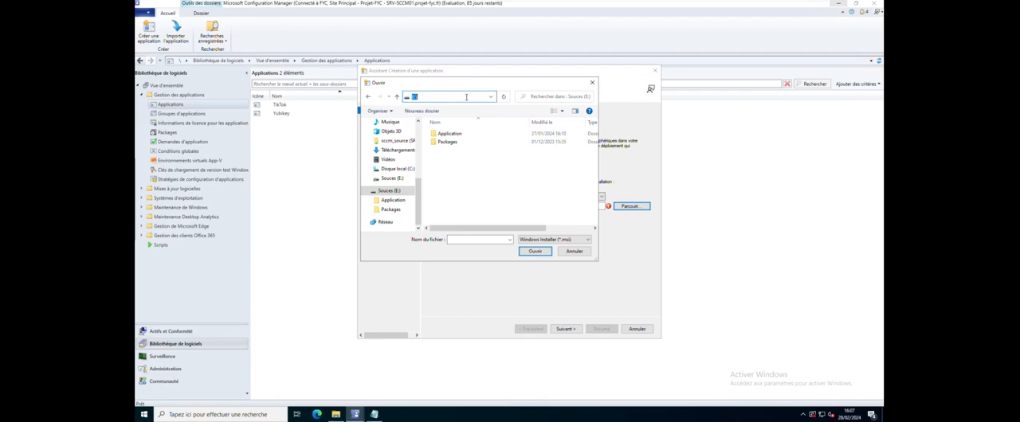
pyautogui.click(392, 200)
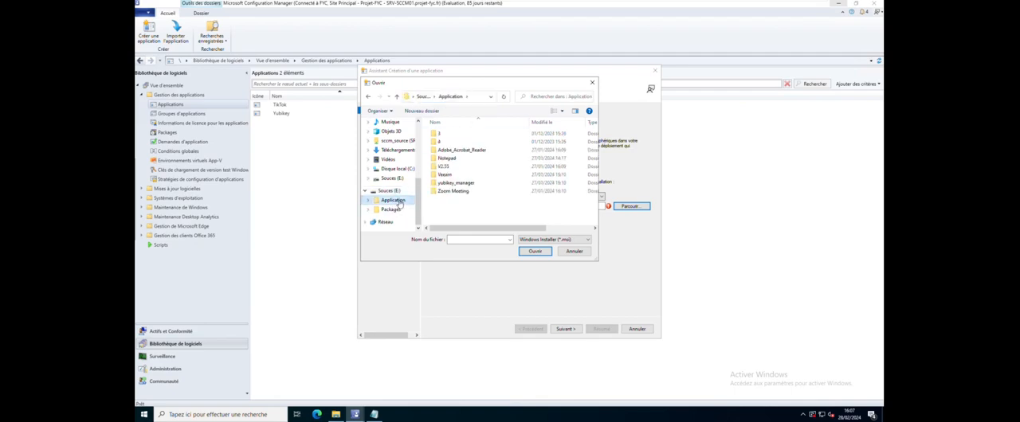
# Choose Notepad++7_9_1.msi from Application\Notepad on the sccm_source network share as the installer and import its information despite the unverified publisher
pyautogui.click(404, 141)
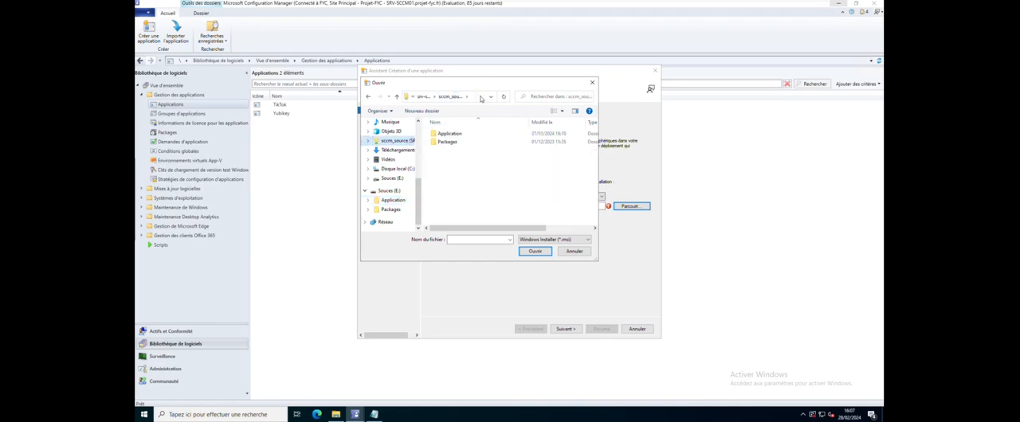
pyautogui.click(480, 99)
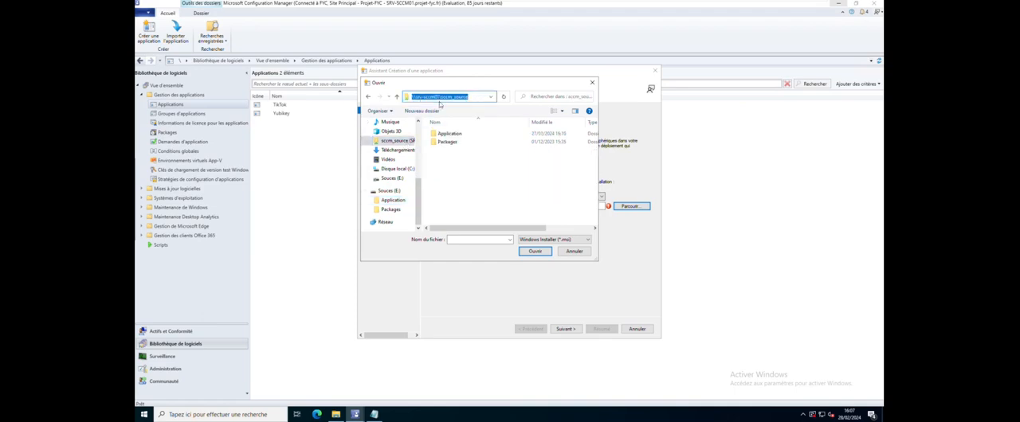
pyautogui.doubleClick(450, 134)
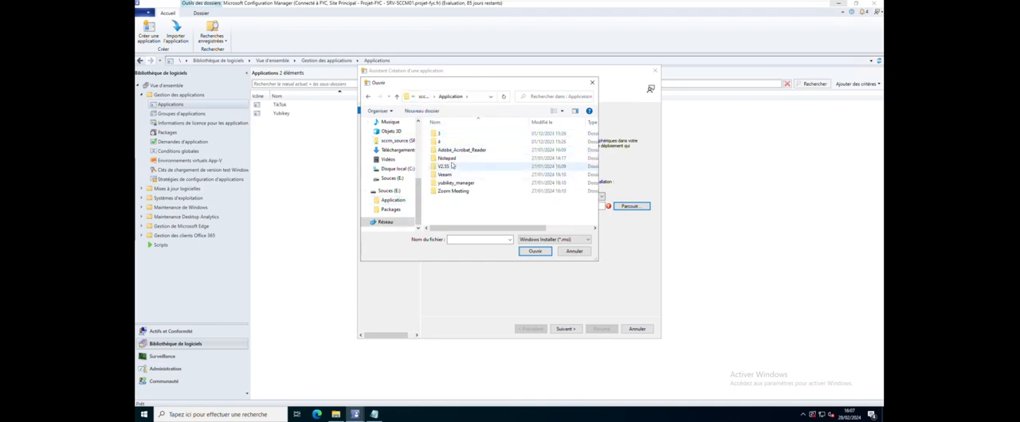
pyautogui.doubleClick(453, 157)
pyautogui.click(459, 142)
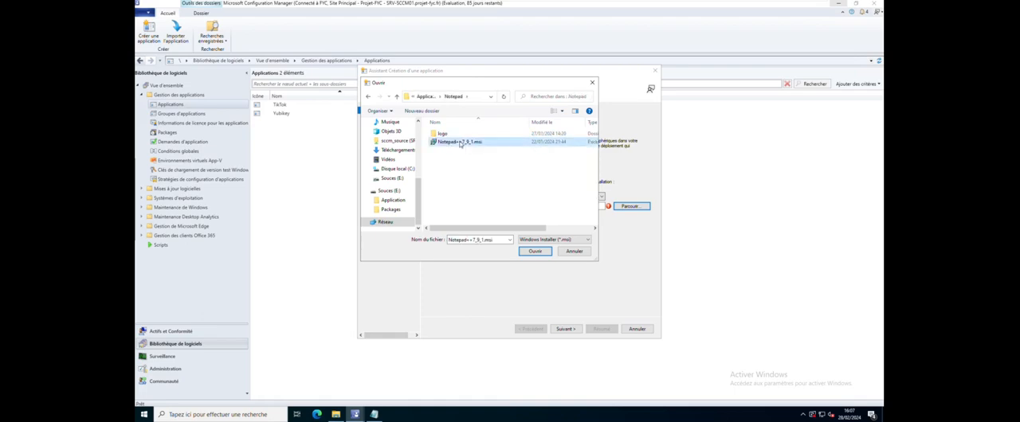
pyautogui.doubleClick(459, 143)
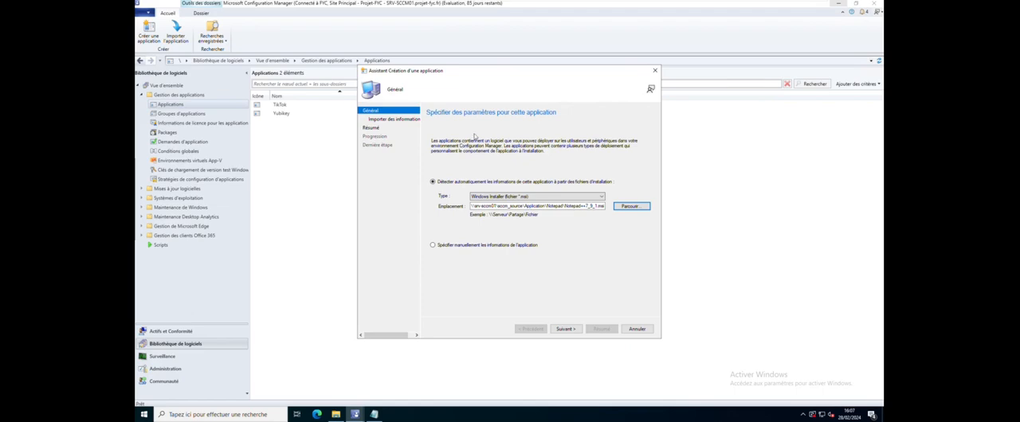
pyautogui.click(566, 330)
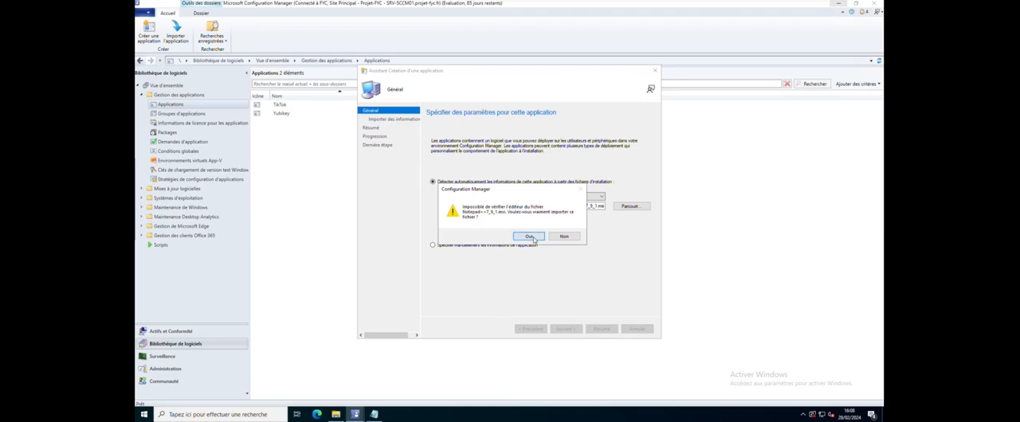
pyautogui.click(529, 236)
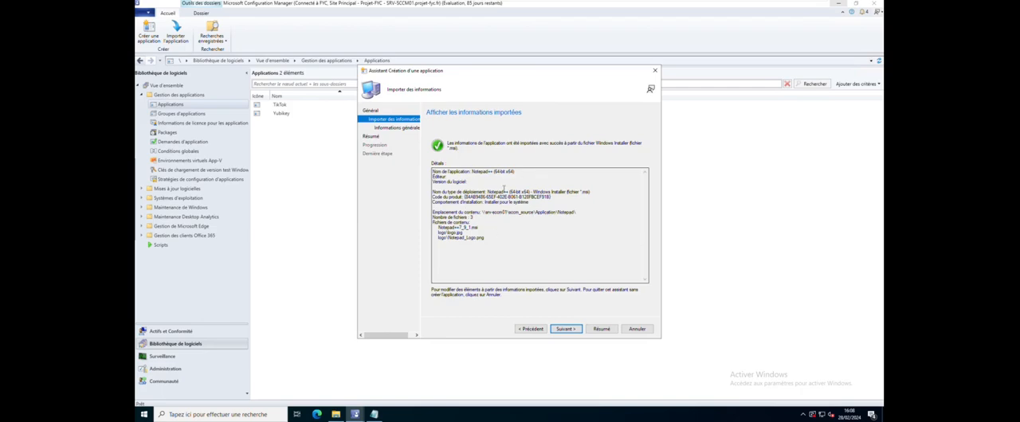
# Review the imported product code, installation behaviour, content location and content files of the Notepad++ application
pyautogui.moveTo(515, 176); pyautogui.dragTo(427, 198)
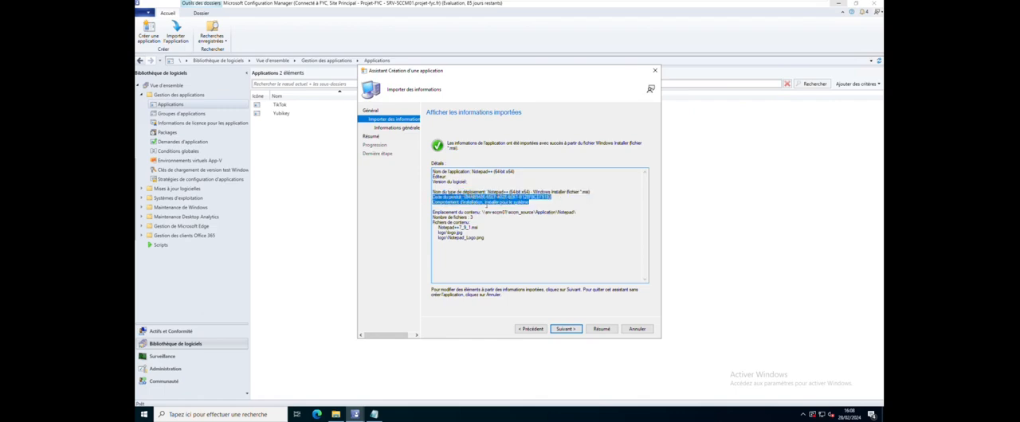
pyautogui.moveTo(532, 204); pyautogui.dragTo(426, 203)
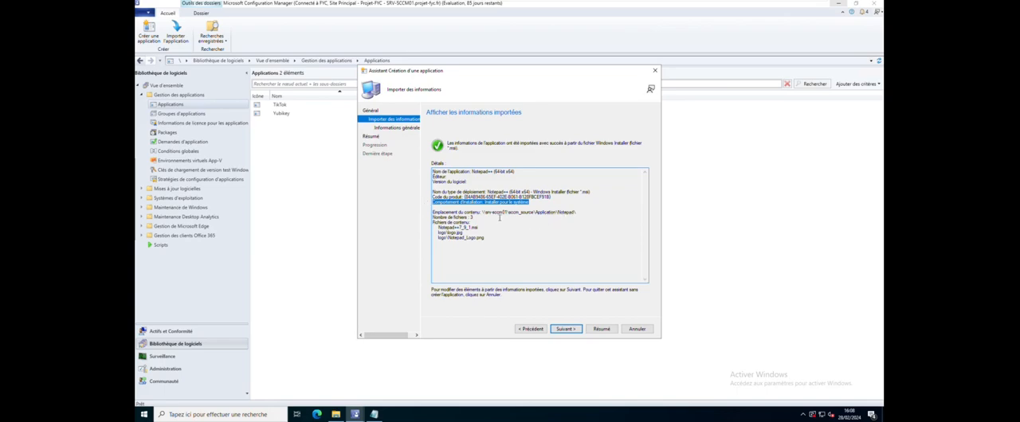
pyautogui.moveTo(473, 218); pyautogui.dragTo(416, 211)
pyautogui.click(514, 223)
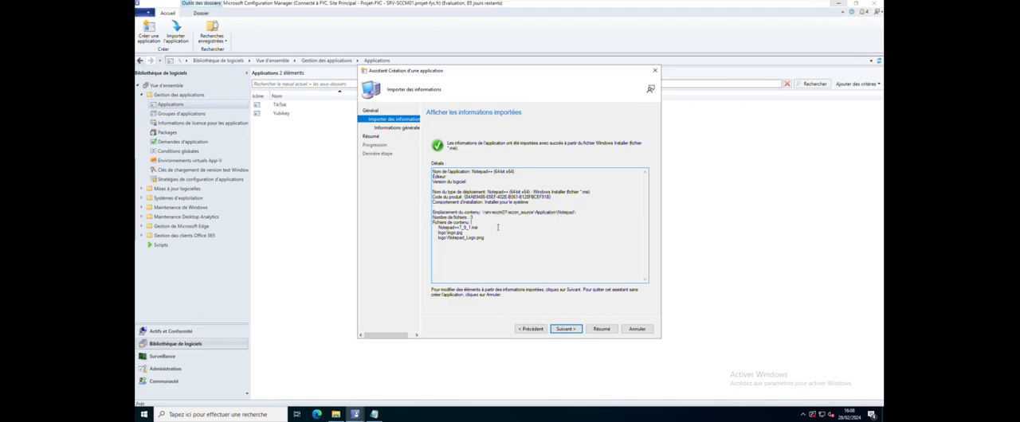
pyautogui.moveTo(479, 237); pyautogui.dragTo(432, 231)
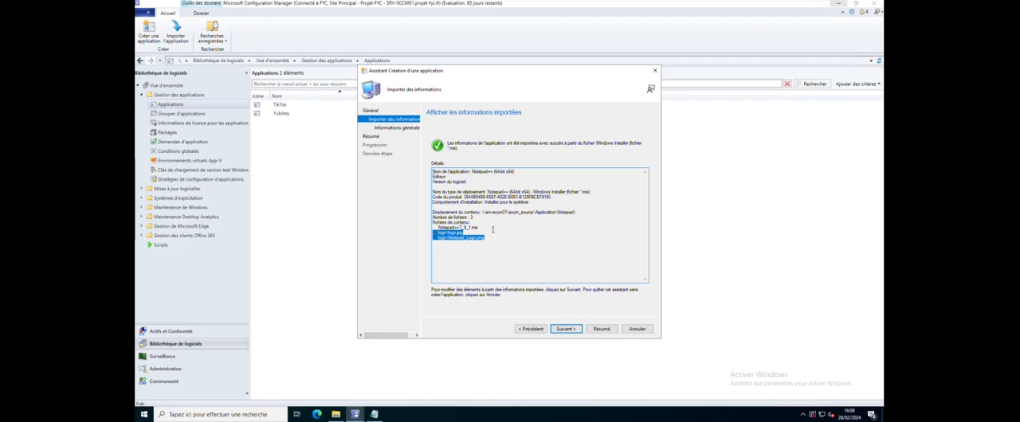
# Accept the imported information, and fill in the publisher's name and software version 7.9.1 for the Notepad++ application
pyautogui.click(489, 233)
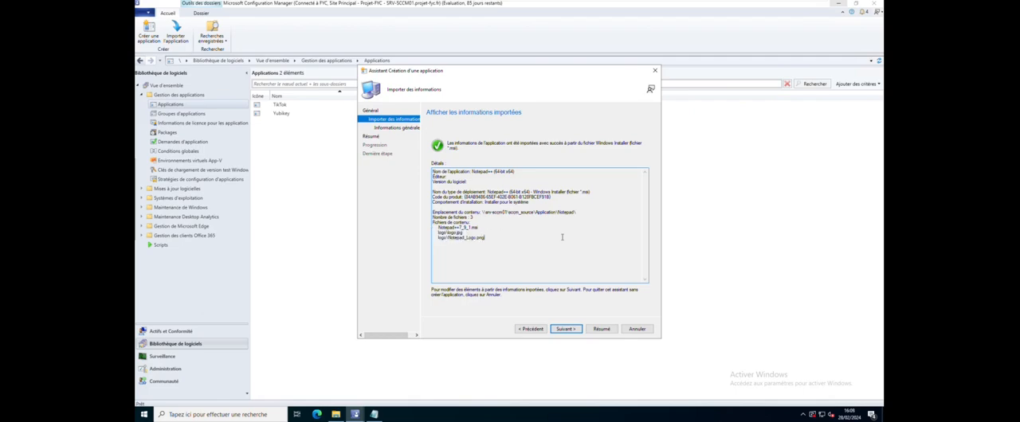
pyautogui.click(569, 333)
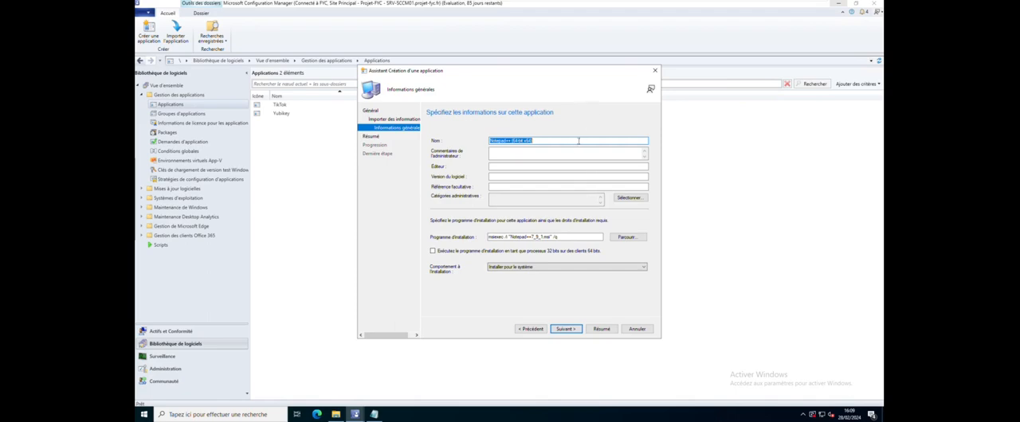
pyautogui.click(568, 155)
pyautogui.click(519, 166)
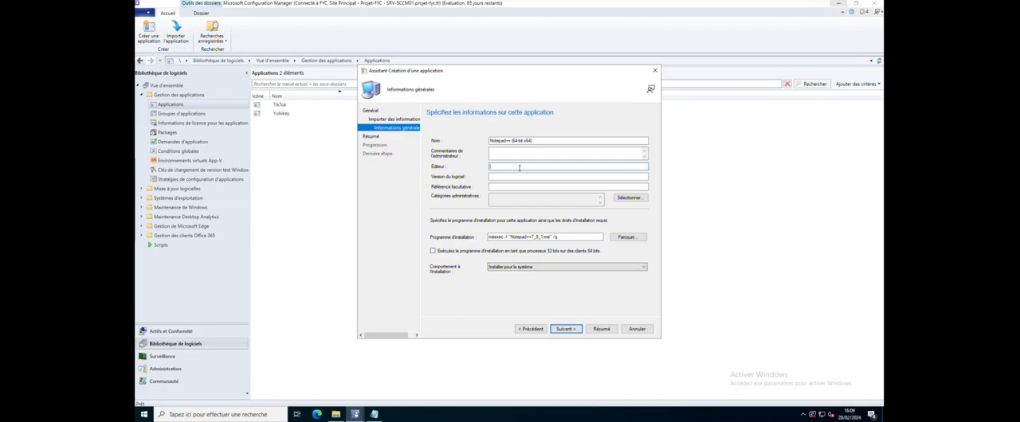
pyautogui.write('Exdras')
pyautogui.click(518, 177)
pyautogui.click(524, 187)
pyautogui.click(630, 198)
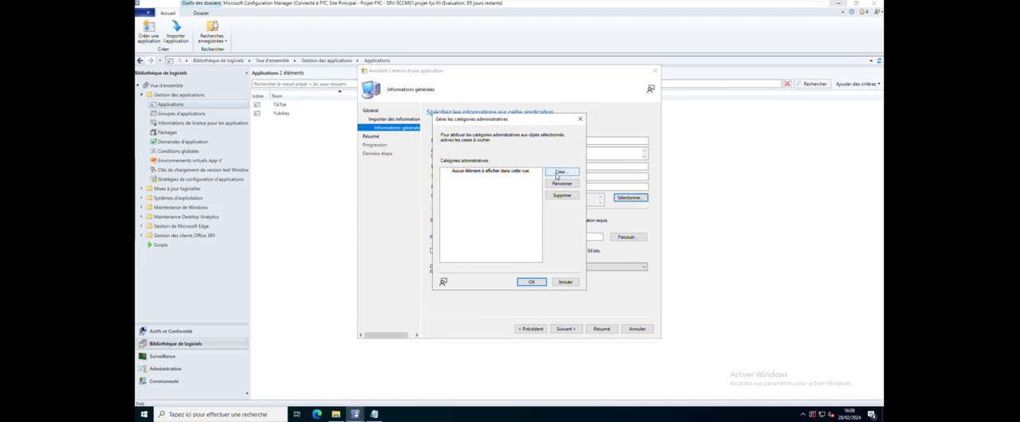
pyautogui.click(558, 173)
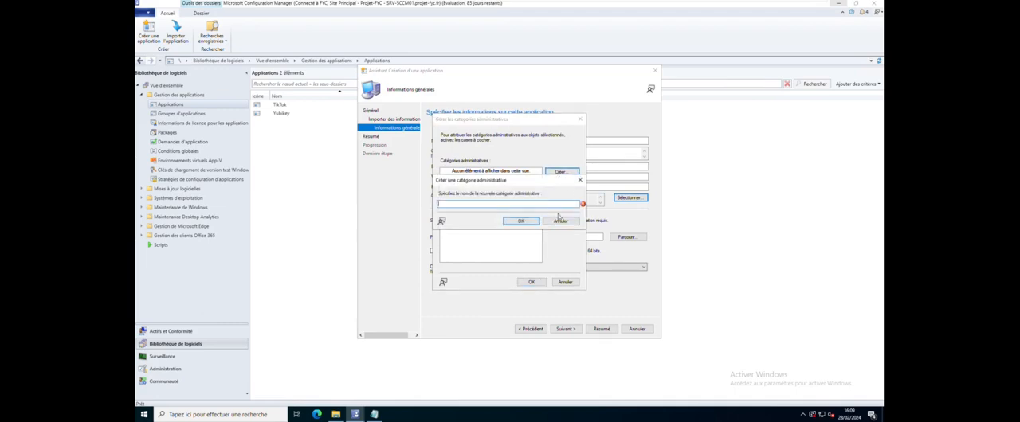
pyautogui.click(560, 223)
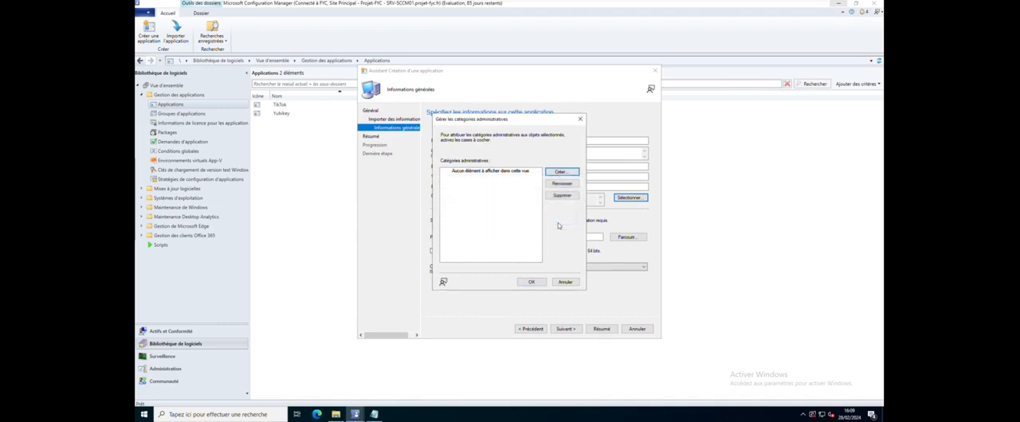
pyautogui.click(572, 282)
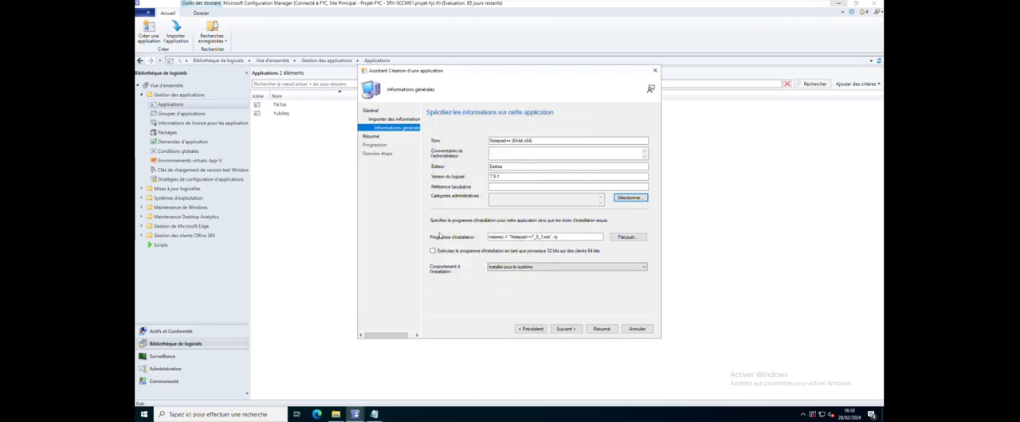
# Examine the msiexec installation command for Notepad++7_9_1.msi and the available installation behaviour options
pyautogui.click(574, 236)
pyautogui.moveTo(574, 237); pyautogui.dragTo(479, 237)
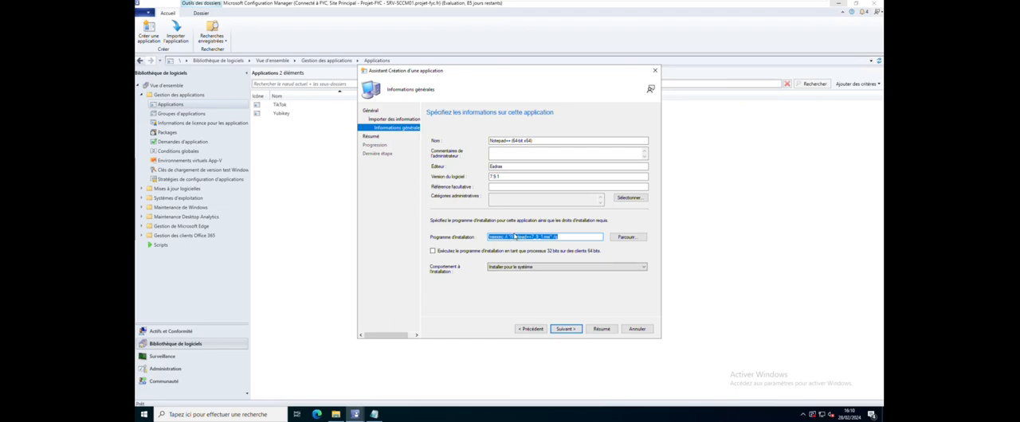
pyautogui.click(568, 237)
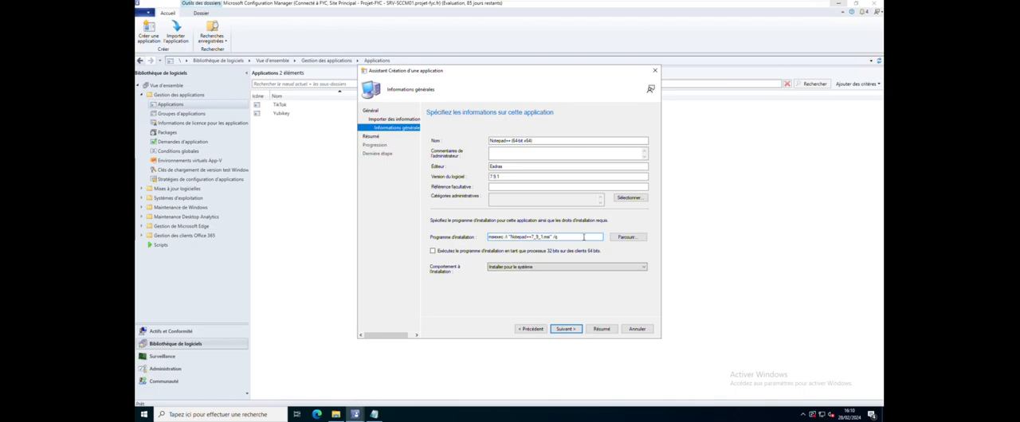
pyautogui.moveTo(553, 236); pyautogui.dragTo(434, 246)
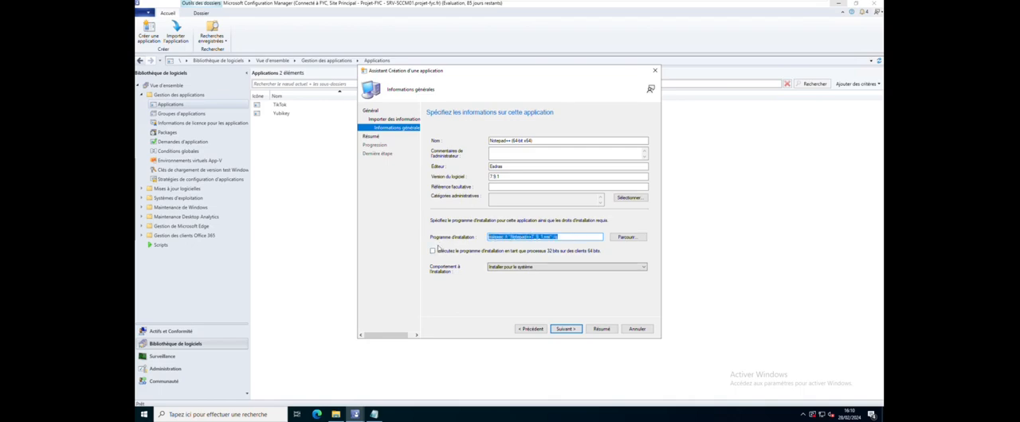
pyautogui.moveTo(572, 237); pyautogui.dragTo(465, 239)
pyautogui.moveTo(576, 234); pyautogui.dragTo(487, 237)
pyautogui.click(525, 268)
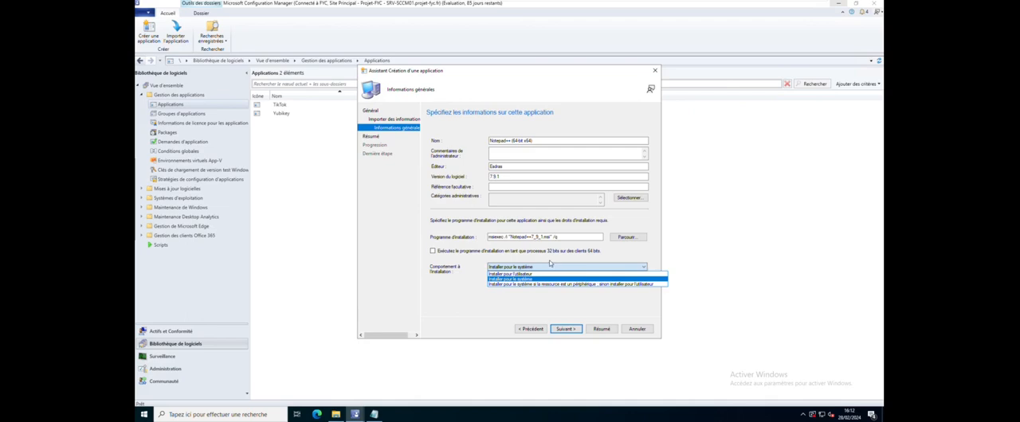
pyautogui.click(545, 264)
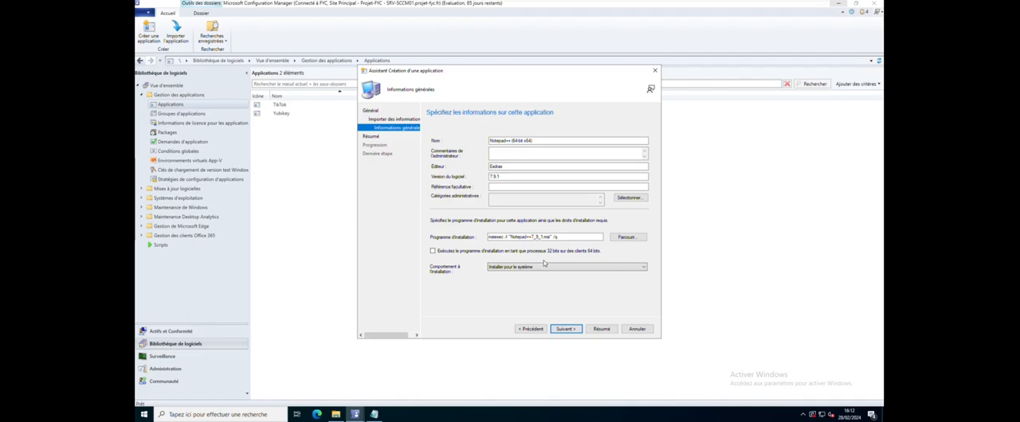
# Check the publisher, version and installation command in the summary, and complete the creation of the Notepad++ application
pyautogui.click(569, 329)
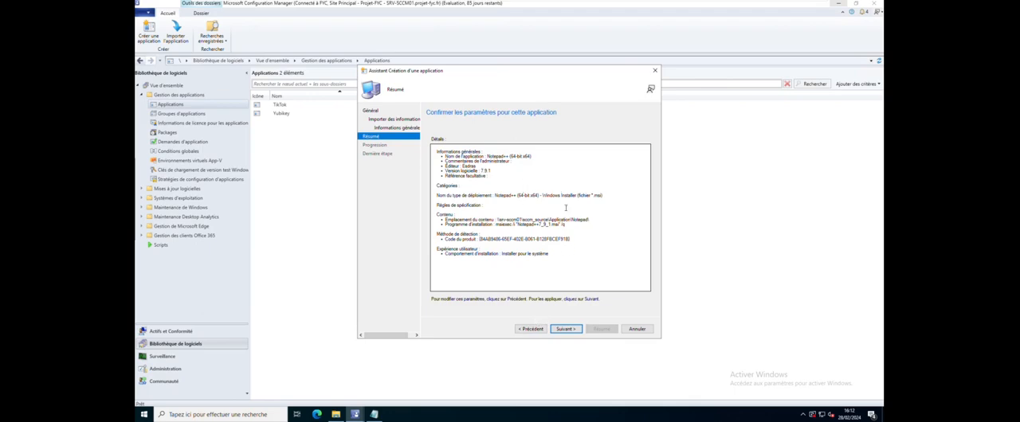
pyautogui.moveTo(481, 168); pyautogui.dragTo(456, 166)
pyautogui.moveTo(491, 171); pyautogui.dragTo(476, 170)
pyautogui.moveTo(564, 224); pyautogui.dragTo(490, 224)
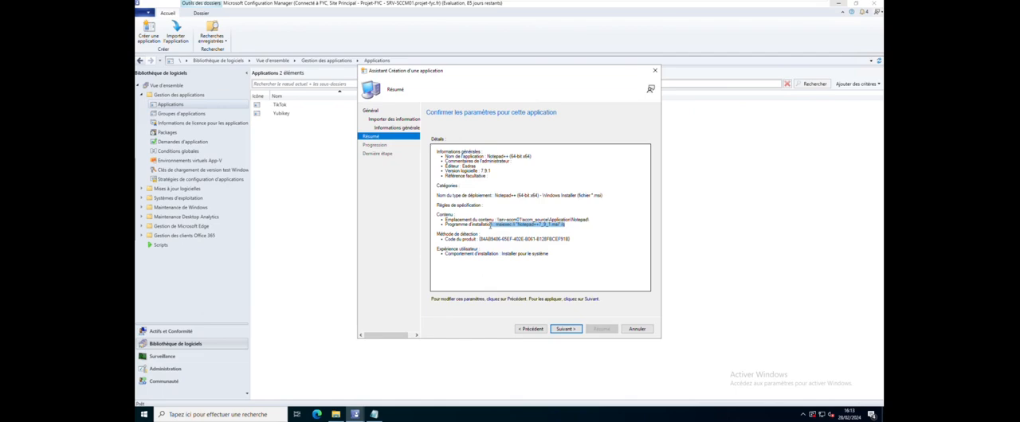
pyautogui.moveTo(564, 224); pyautogui.dragTo(496, 223)
pyautogui.click(565, 329)
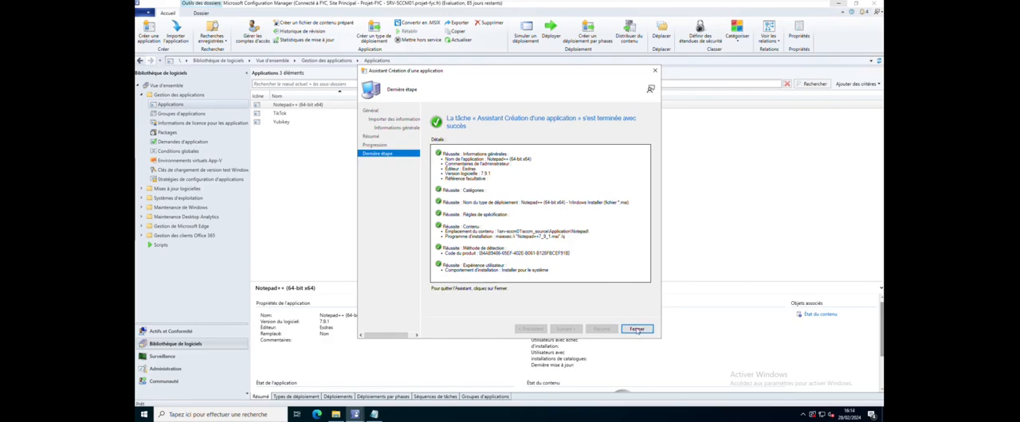
pyautogui.click(636, 329)
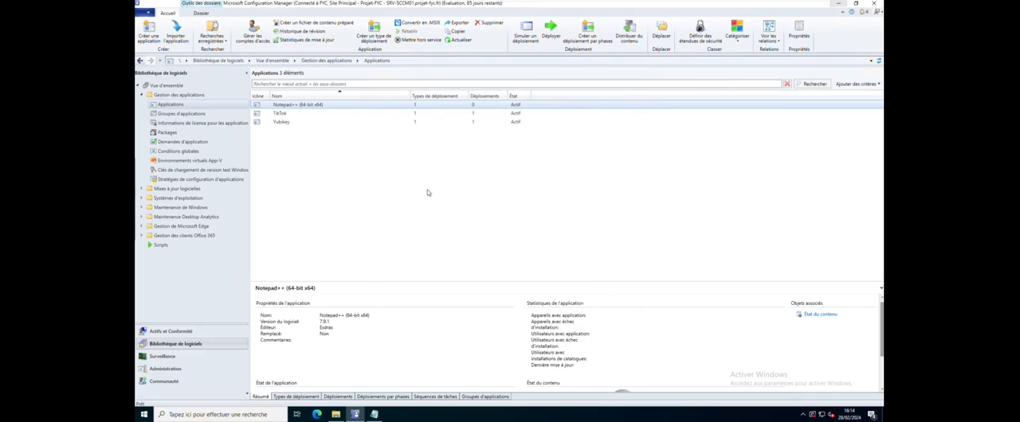
# Open the properties of the Windows Installer deployment type belonging to the Notepad++ (64-bit x64) application
pyautogui.click(371, 196)
pyautogui.click(322, 106)
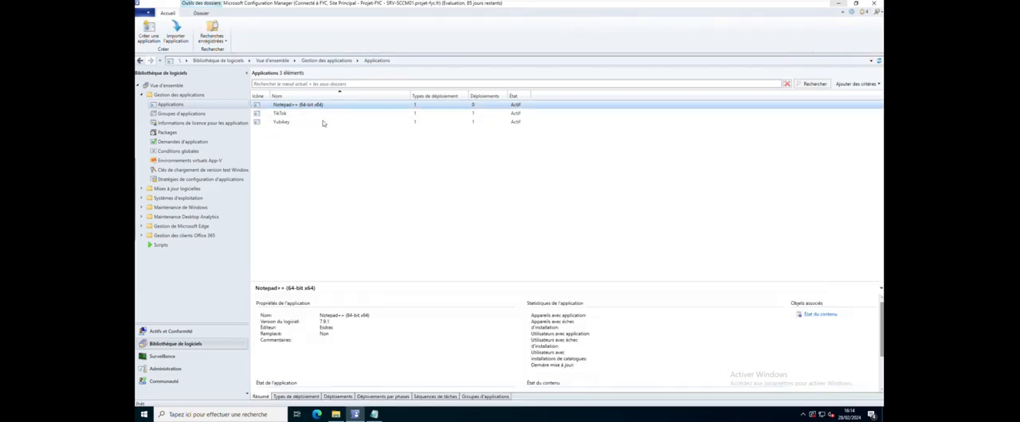
pyautogui.click(297, 396)
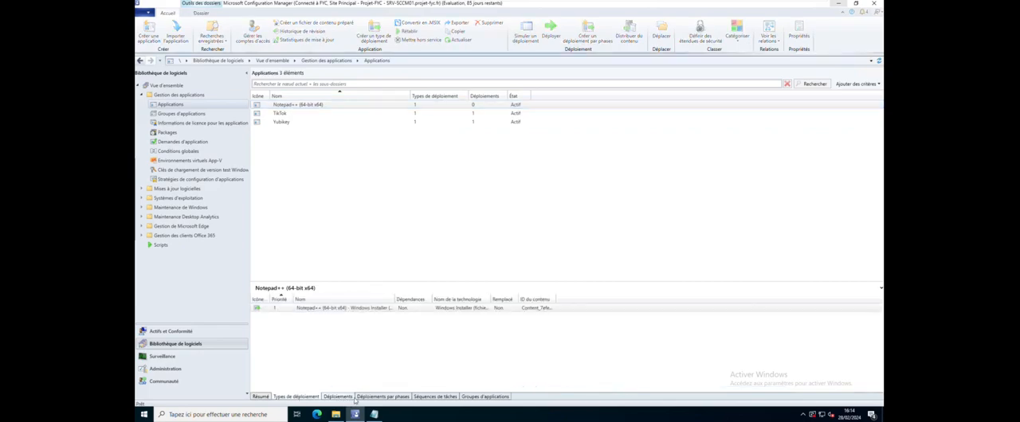
pyautogui.click(348, 398)
pyautogui.click(305, 398)
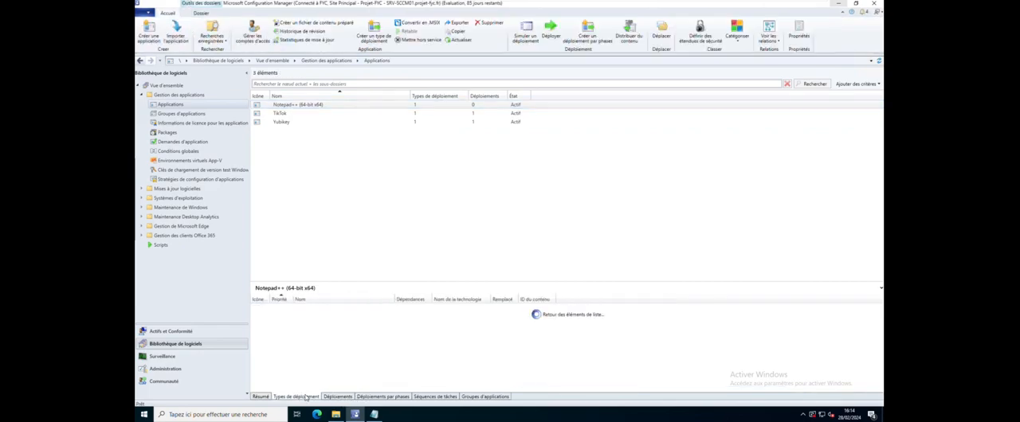
pyautogui.click(341, 310)
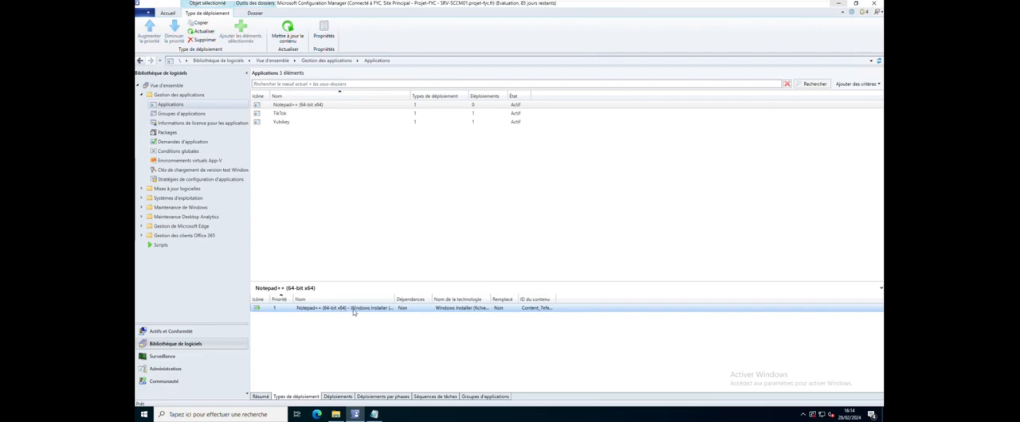
pyautogui.rightClick(355, 311)
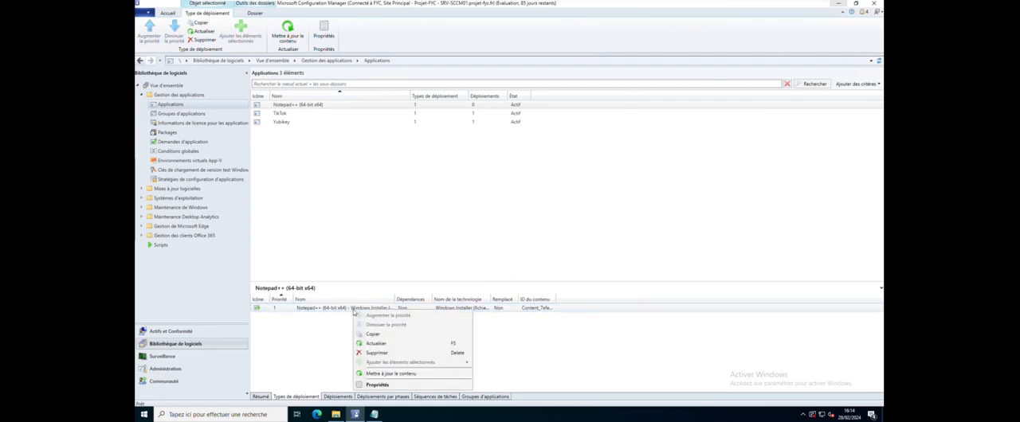
pyautogui.click(384, 387)
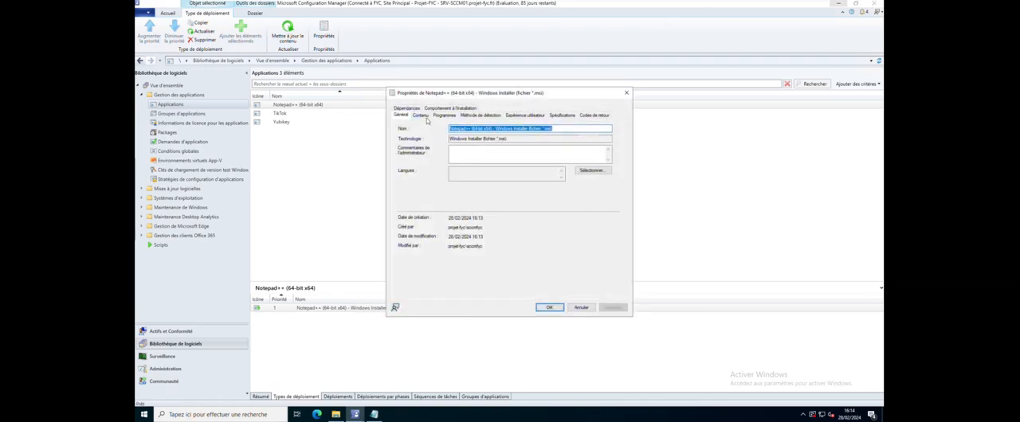
# Review the deployment type's content, programs, detection method, user experience, requirements, return codes, dependencies and installation behaviour, and close its properties
pyautogui.click(421, 116)
pyautogui.click(449, 116)
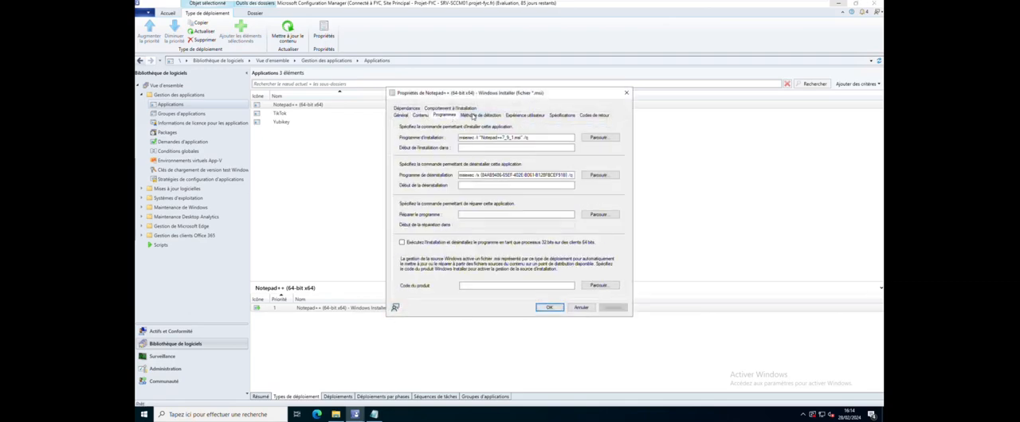
pyautogui.click(481, 117)
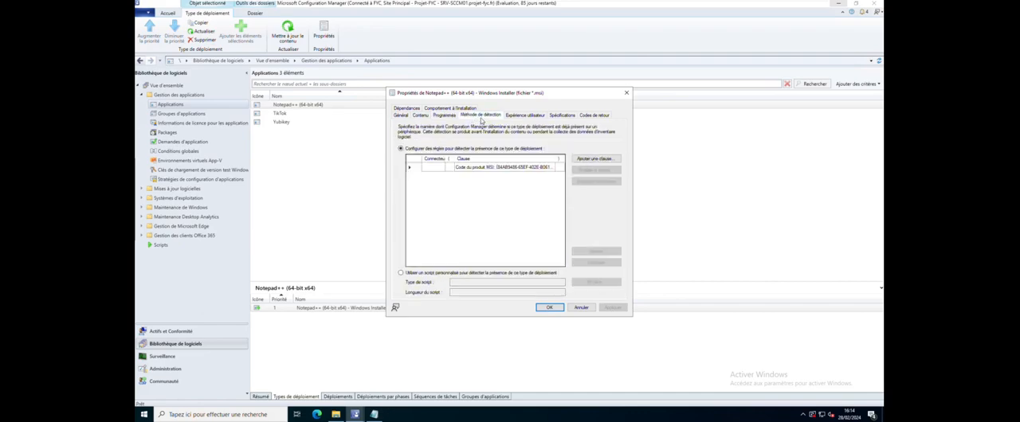
pyautogui.click(525, 115)
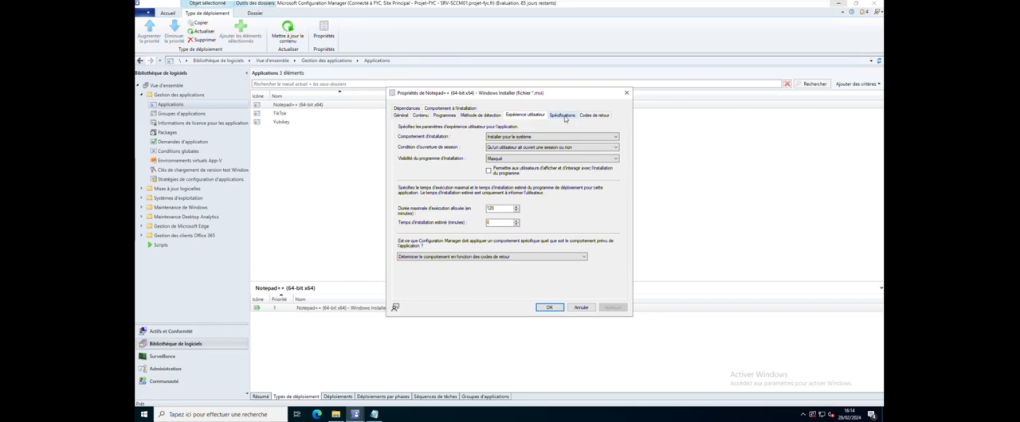
pyautogui.click(563, 116)
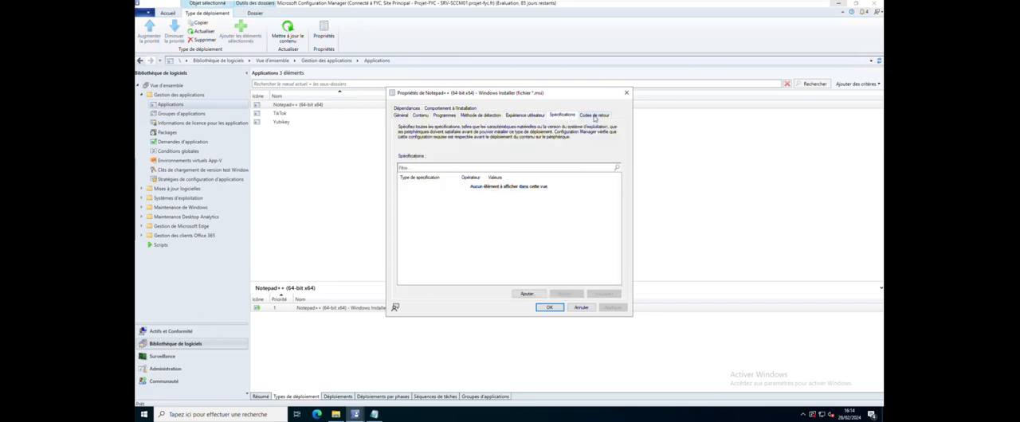
pyautogui.click(594, 117)
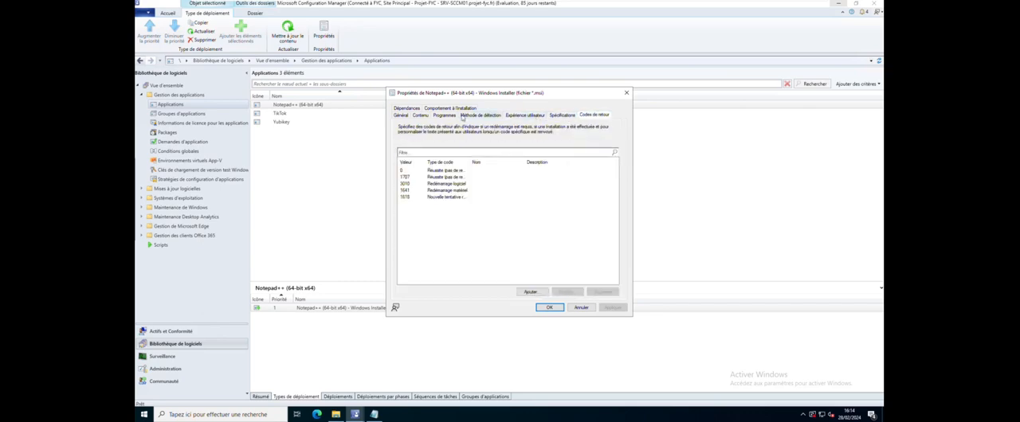
pyautogui.click(407, 110)
pyautogui.click(431, 116)
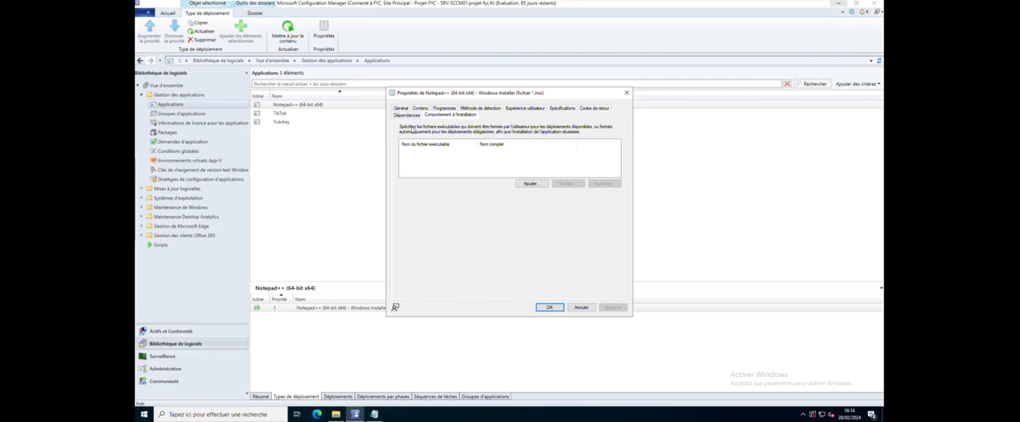
pyautogui.click(407, 116)
pyautogui.click(401, 109)
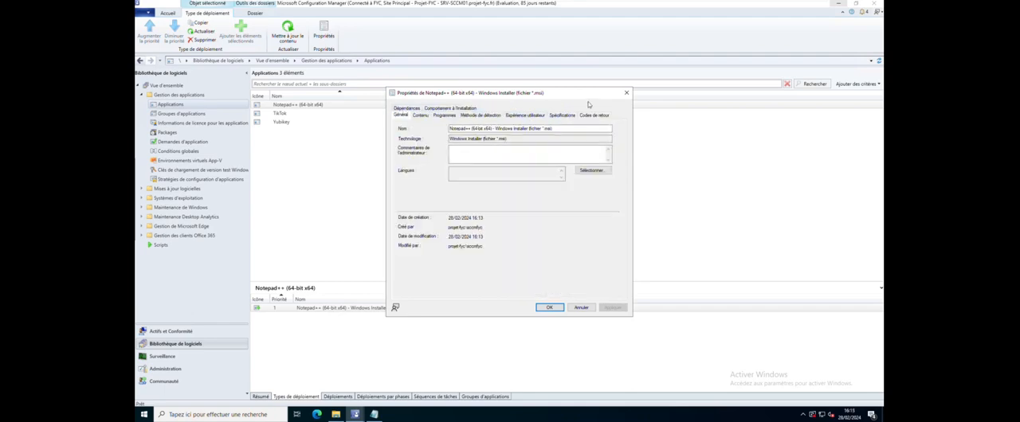
pyautogui.click(628, 95)
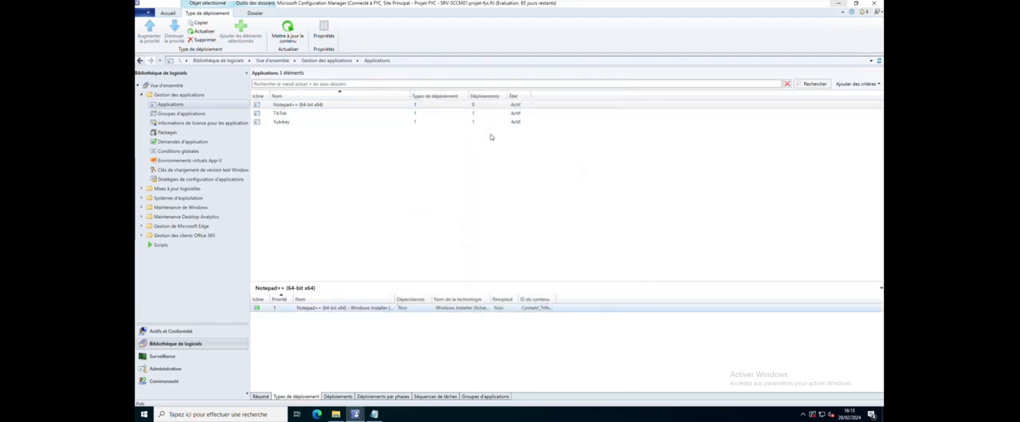
# Start distributing the content of the Notepad++ (64-bit x64) application, keeping dependency detection, and proceed to the content destination
pyautogui.click(352, 191)
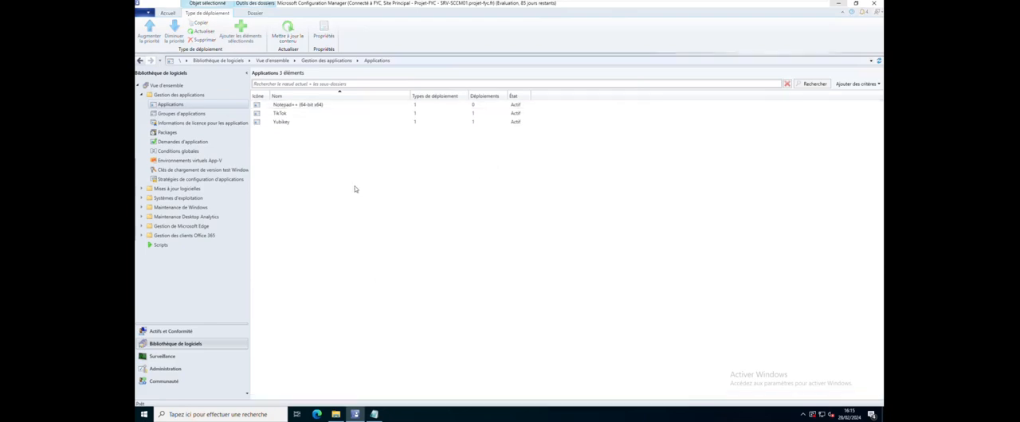
pyautogui.click(323, 109)
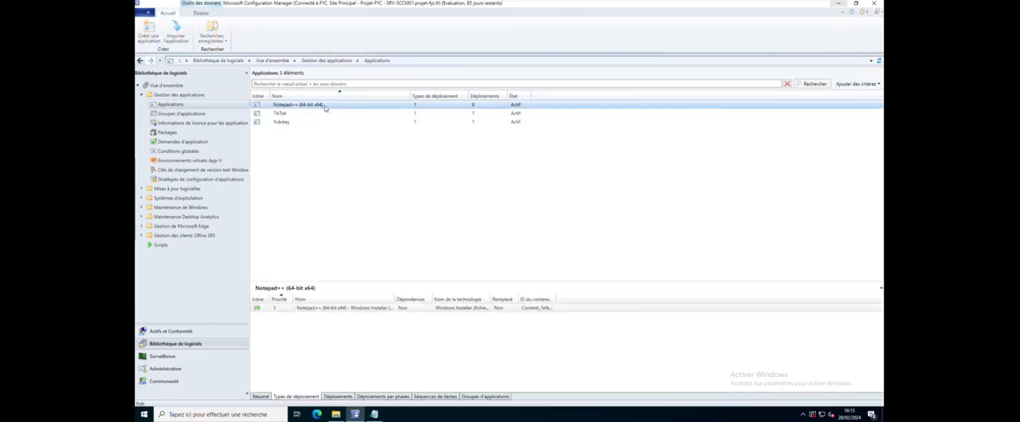
pyautogui.rightClick(325, 107)
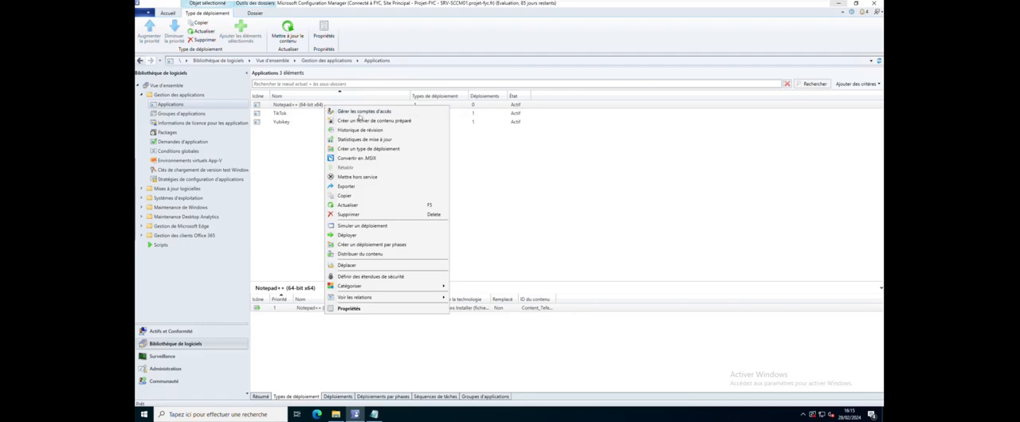
pyautogui.click(367, 255)
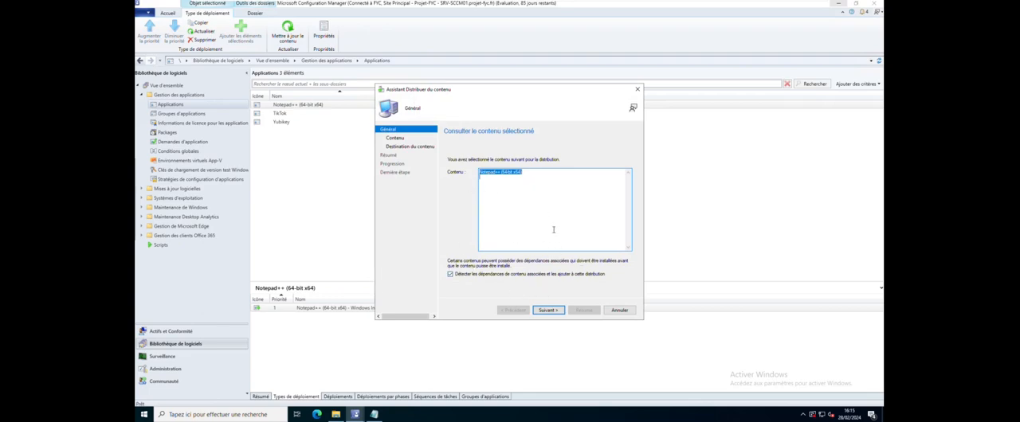
pyautogui.click(545, 313)
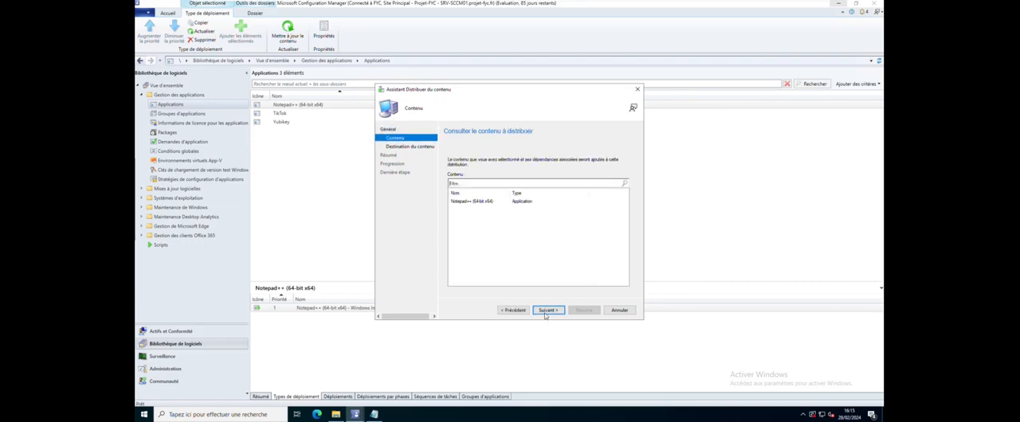
pyautogui.click(487, 204)
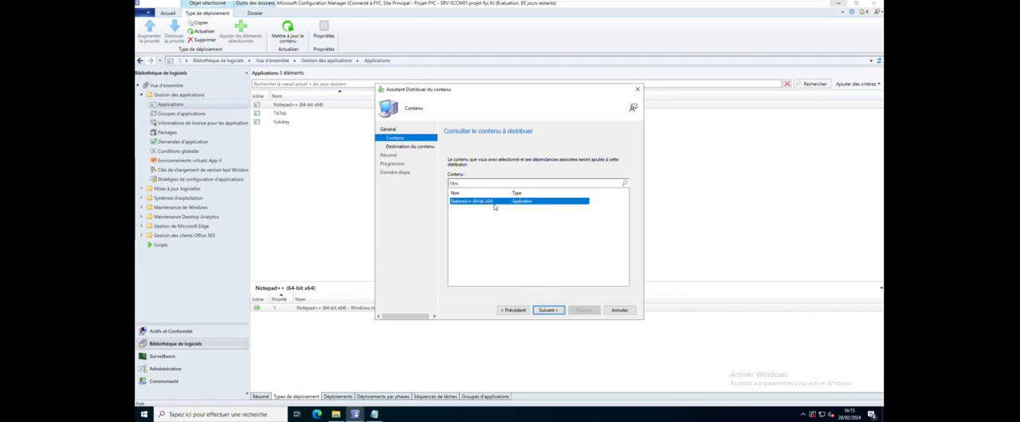
pyautogui.click(547, 311)
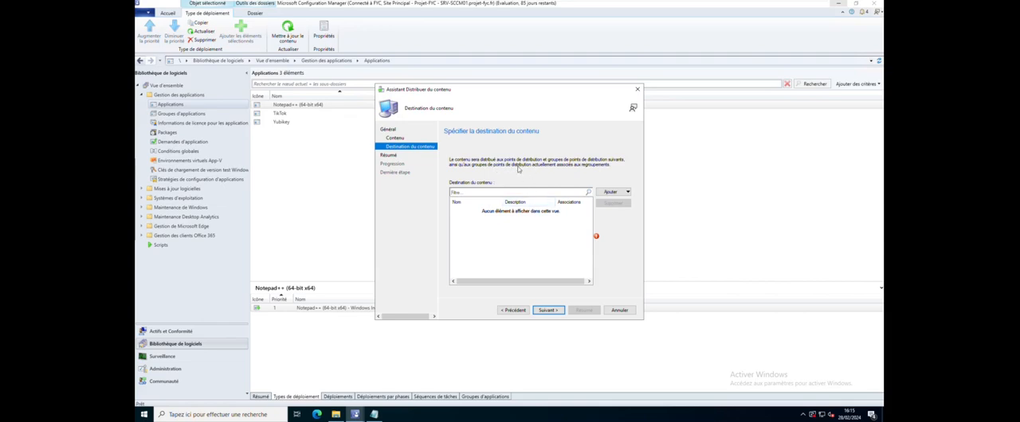
# Add the distribution point SRV-SCCM01.PROJET-FYC.FR as content destination and complete the content distribution
pyautogui.click(614, 193)
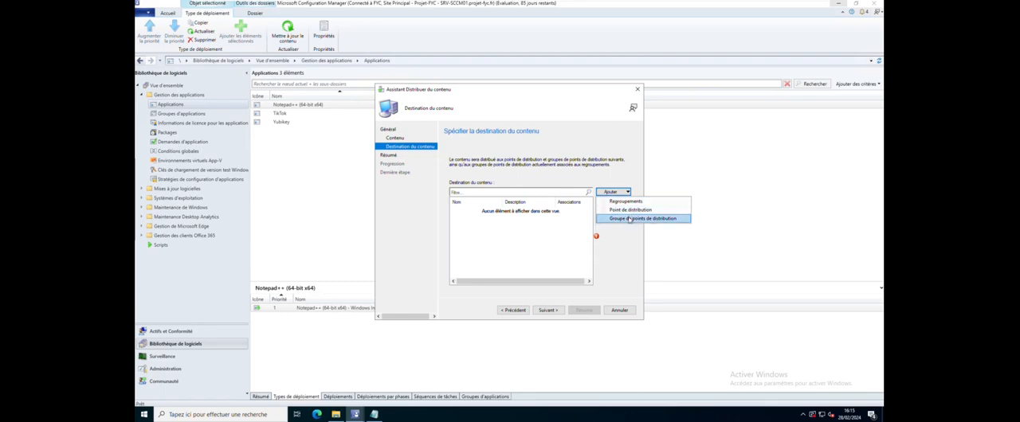
pyautogui.click(629, 210)
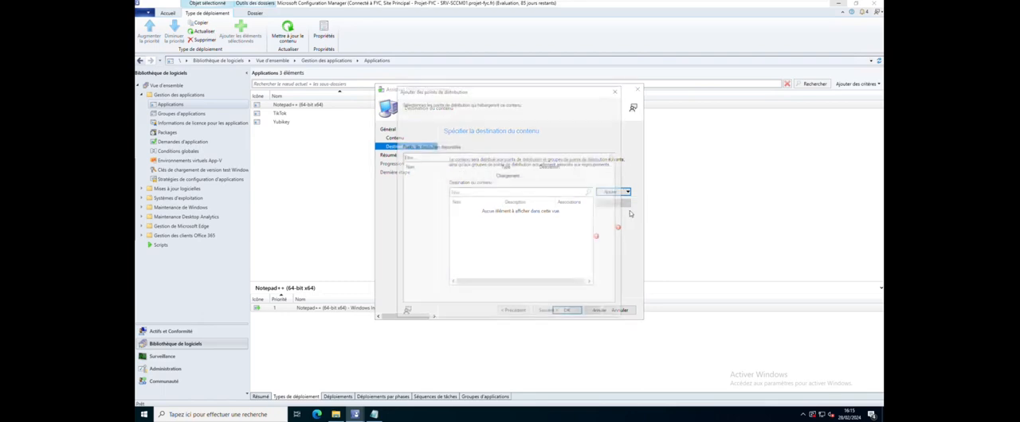
pyautogui.click(407, 175)
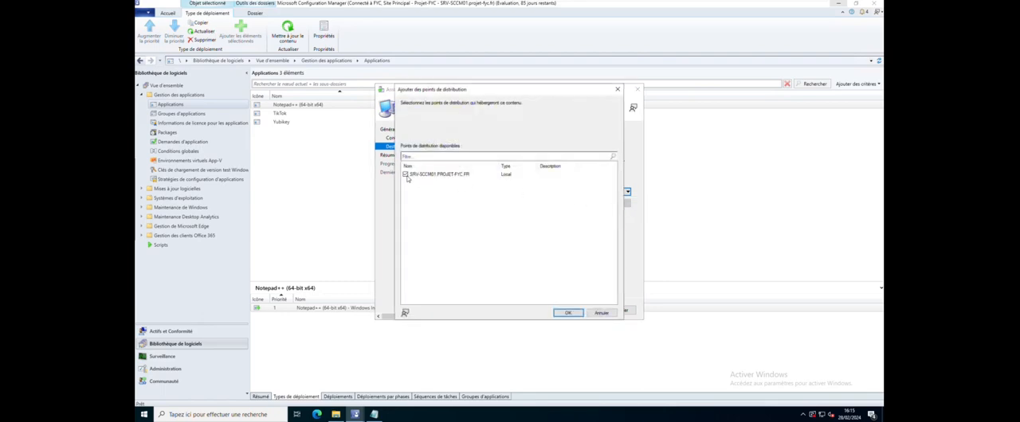
pyautogui.click(568, 312)
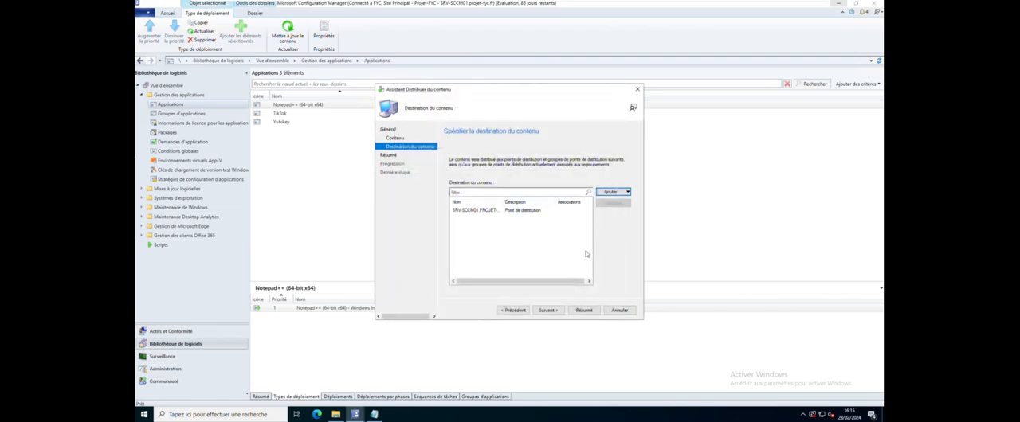
pyautogui.click(547, 310)
pyautogui.click(550, 311)
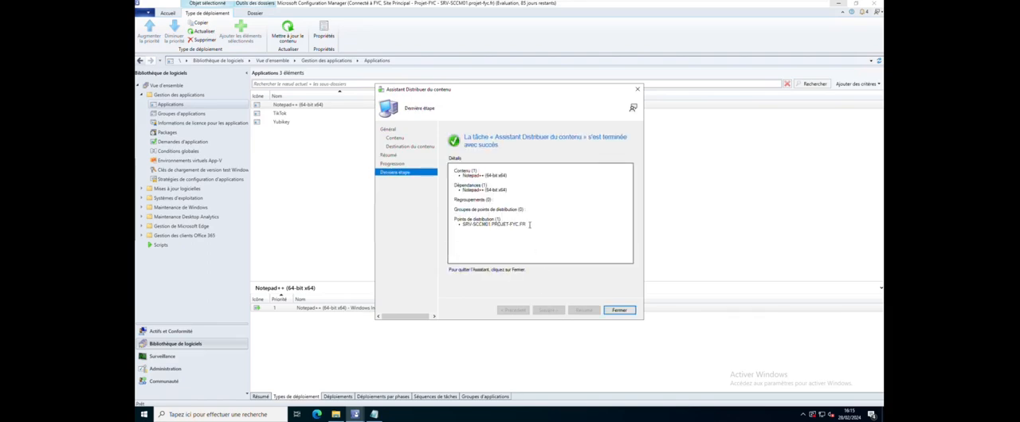
# Check the content and distribution point in the distribution's completion details, and close the wizard
pyautogui.moveTo(529, 225); pyautogui.dragTo(461, 220)
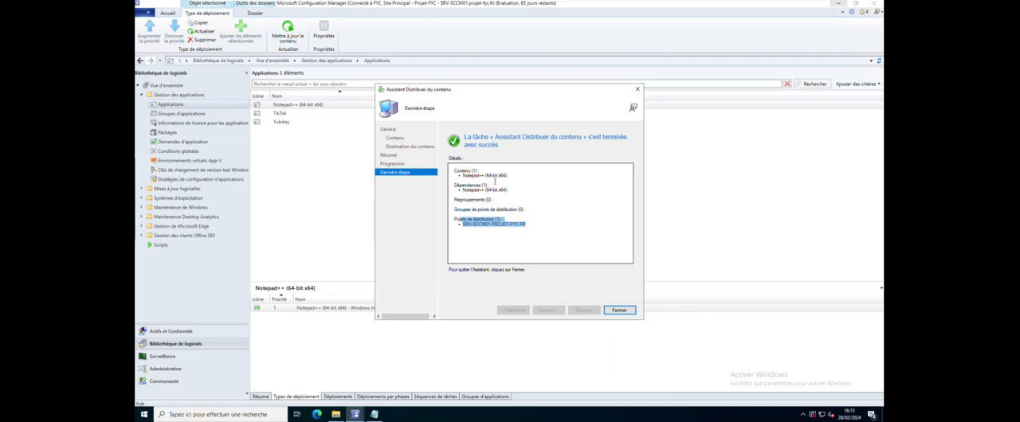
pyautogui.moveTo(495, 182); pyautogui.dragTo(454, 170)
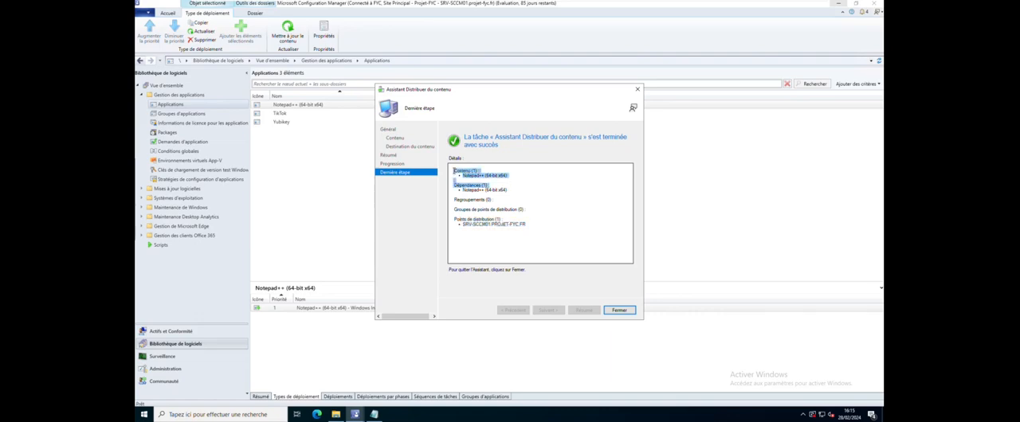
pyautogui.click(556, 225)
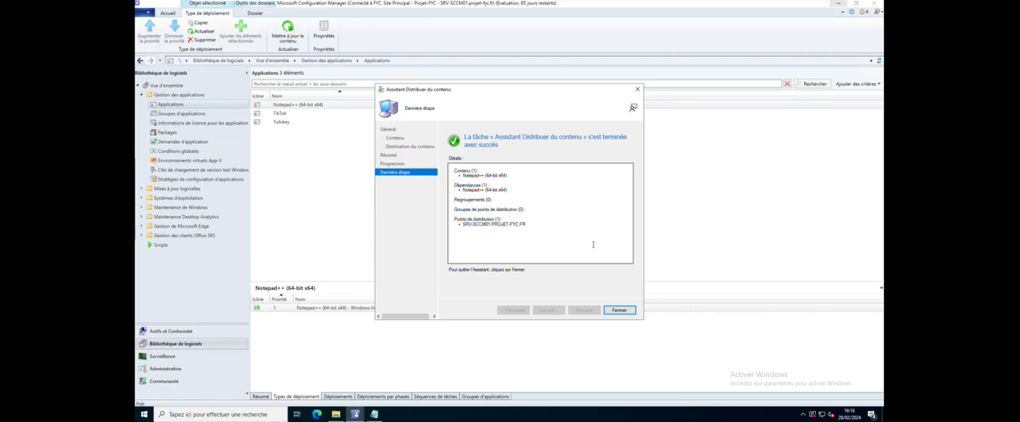
pyautogui.click(621, 311)
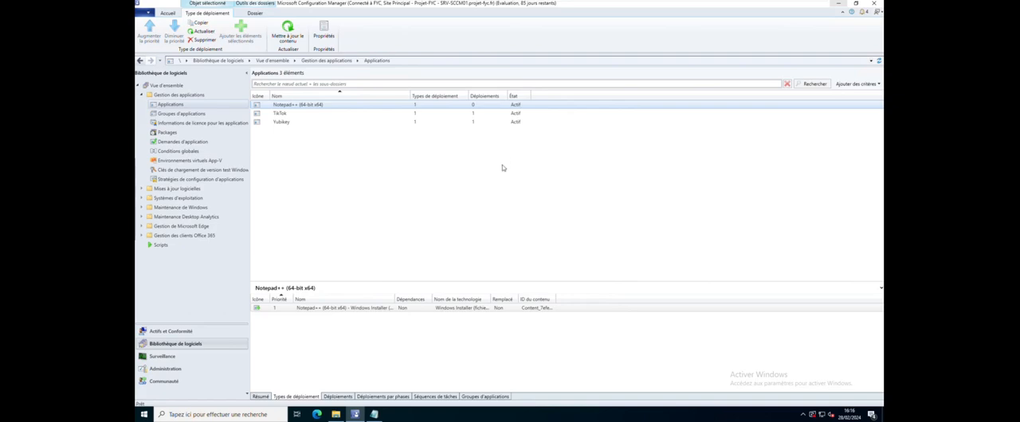
pyautogui.click(476, 309)
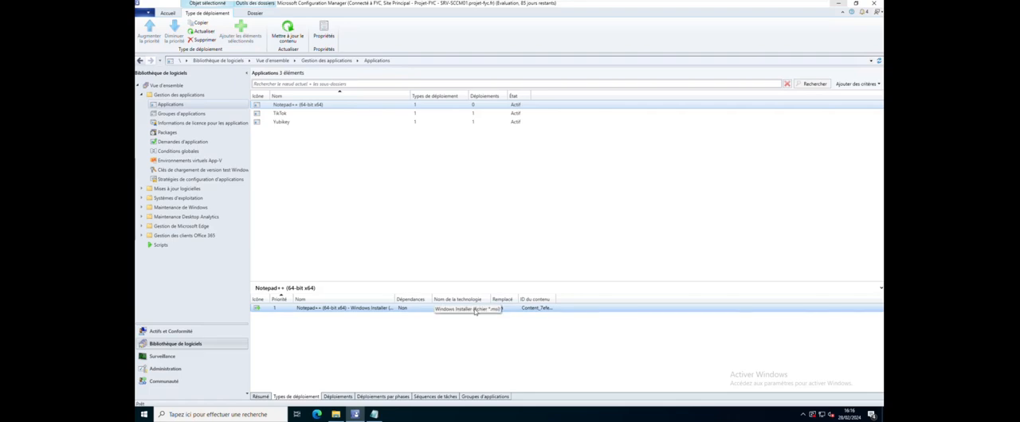
pyautogui.rightClick(476, 310)
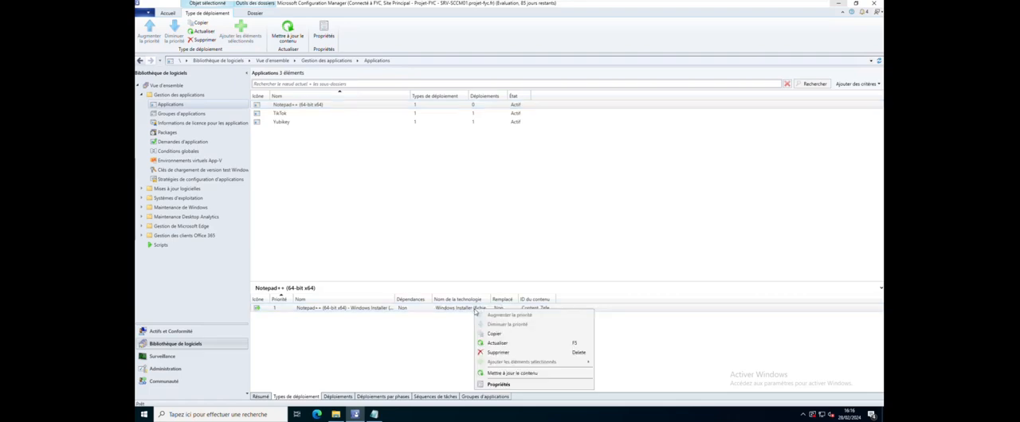
pyautogui.click(441, 200)
# Start a deployment of the Notepad++ (64-bit x64) application and open the selection of its target collection
pyautogui.click(381, 105)
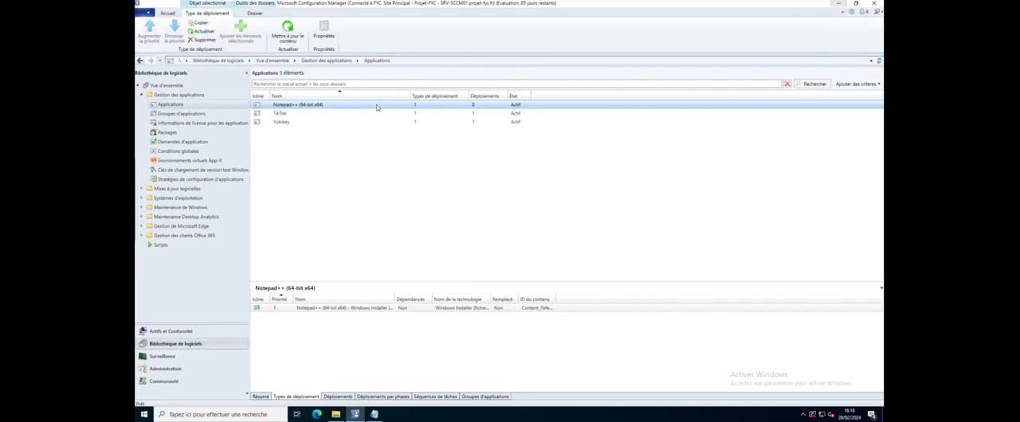
pyautogui.rightClick(378, 106)
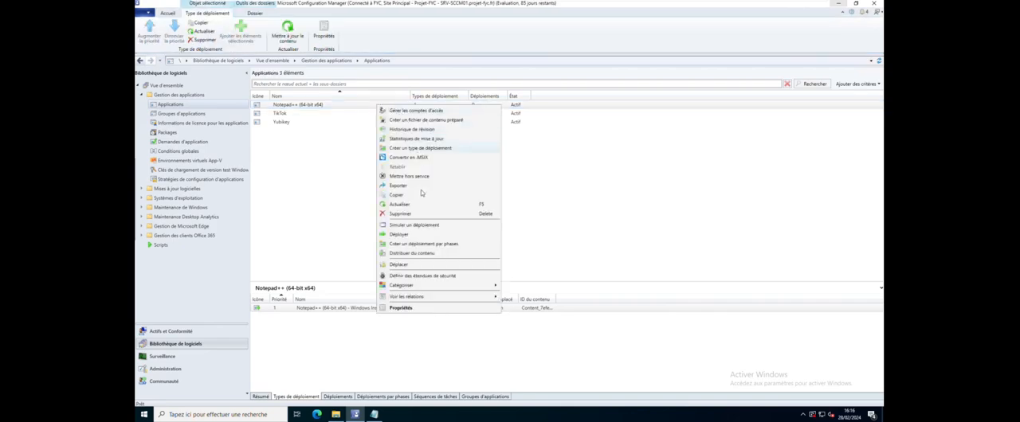
pyautogui.click(402, 235)
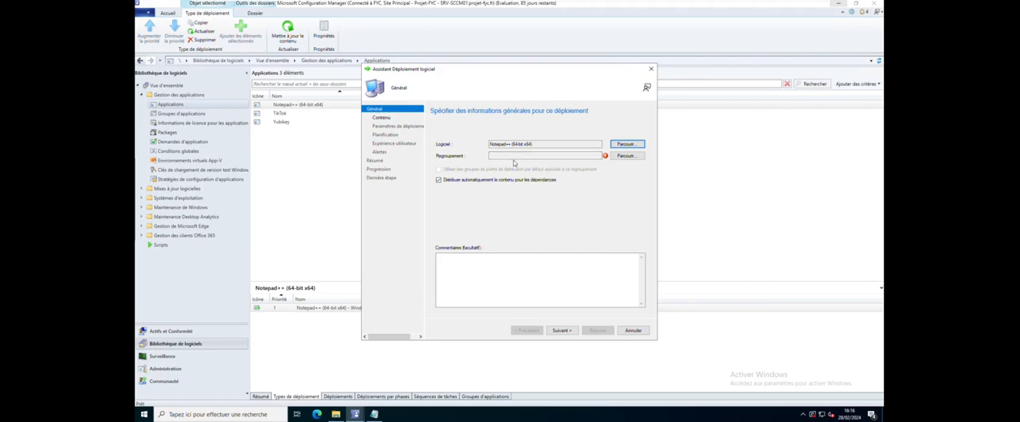
pyautogui.click(623, 156)
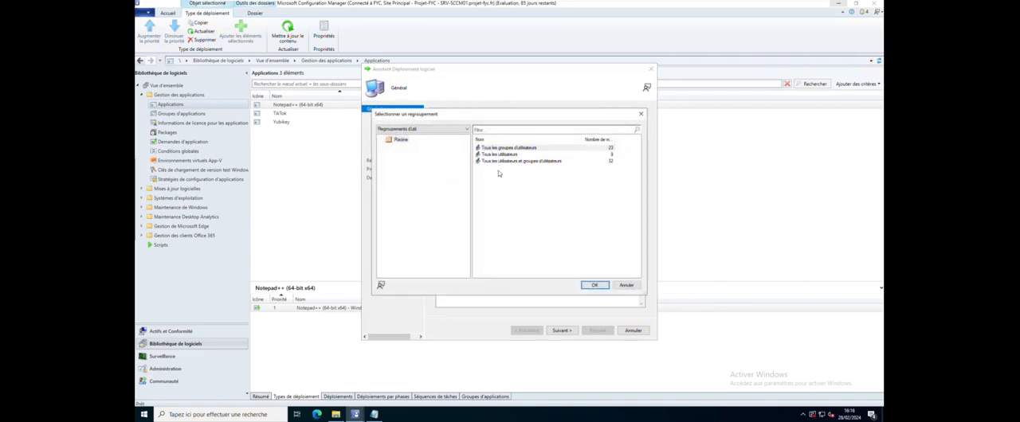
# Compare the user and device collections, and set the device collection REF - Client SCCM as the deployment target
pyautogui.click(462, 130)
pyautogui.click(448, 141)
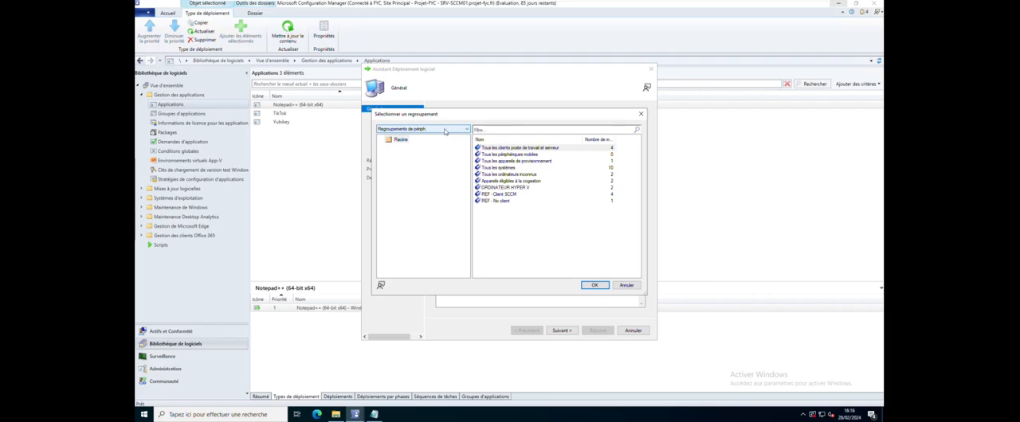
pyautogui.click(429, 130)
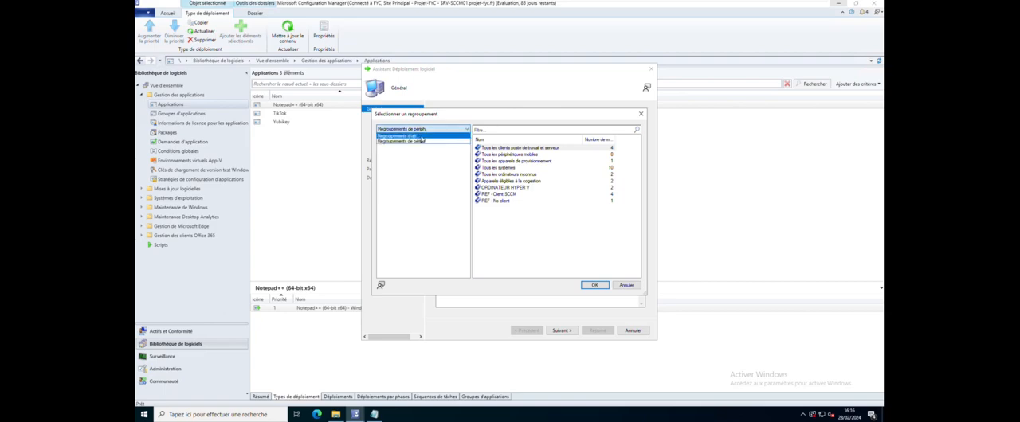
pyautogui.click(435, 145)
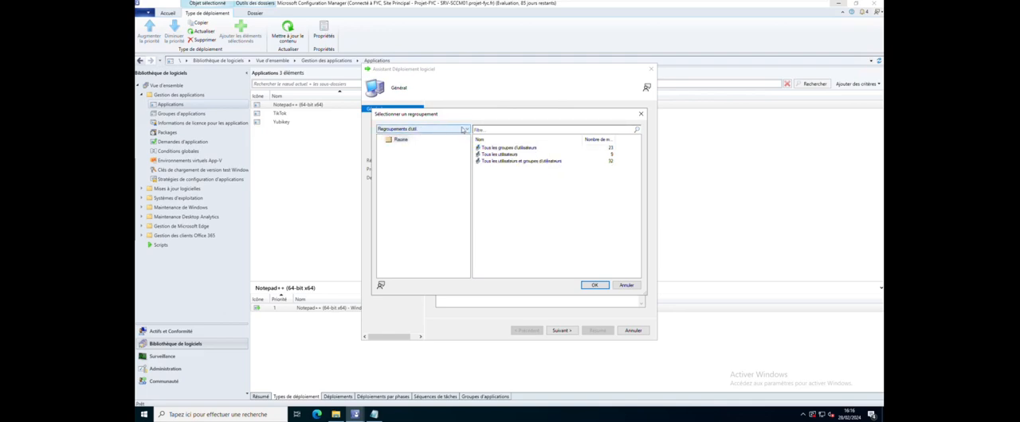
pyautogui.click(424, 129)
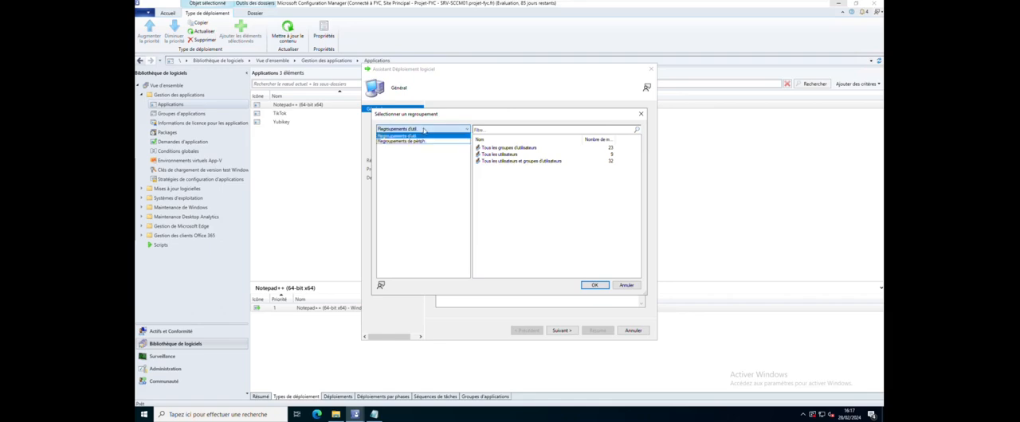
pyautogui.click(419, 135)
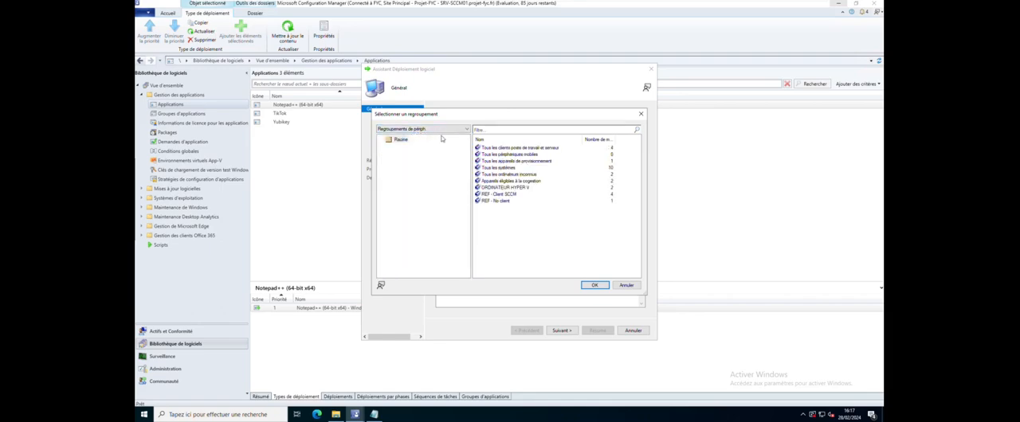
pyautogui.click(499, 201)
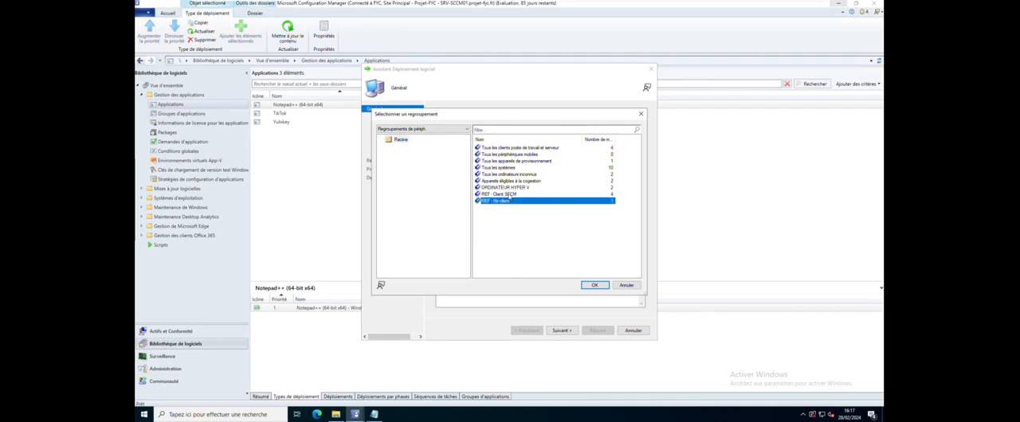
pyautogui.click(509, 196)
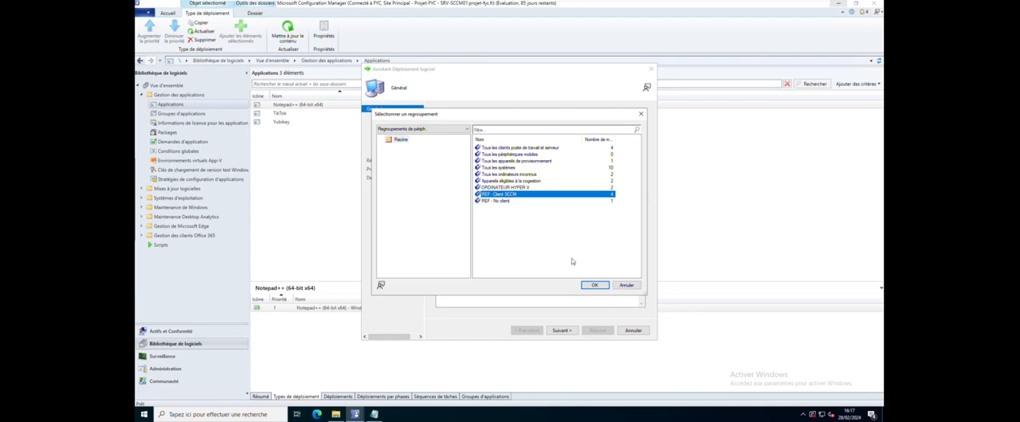
pyautogui.click(594, 285)
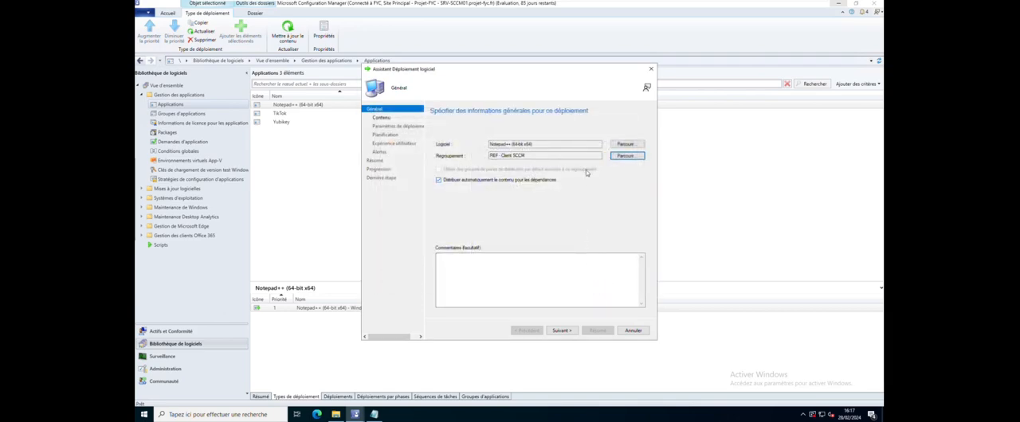
# Check the deployment's content destination, keep only the already assigned distribution point, and proceed to the deployment settings
pyautogui.click(566, 330)
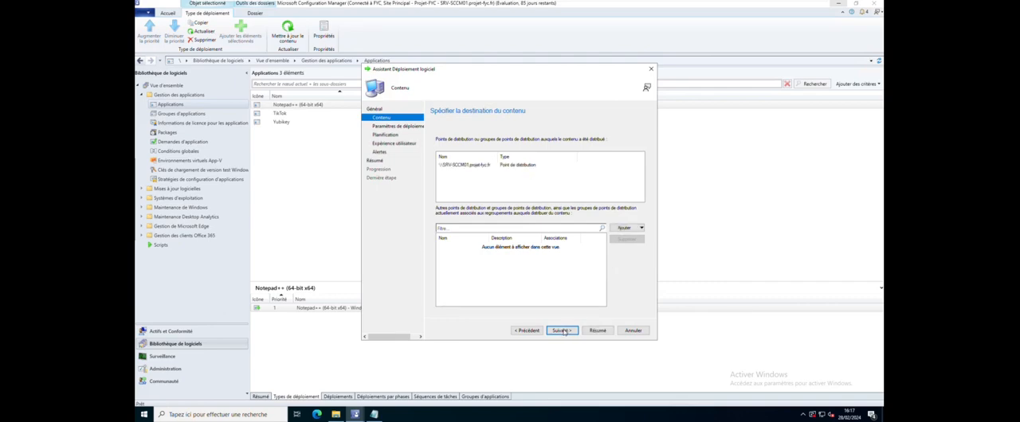
pyautogui.click(467, 165)
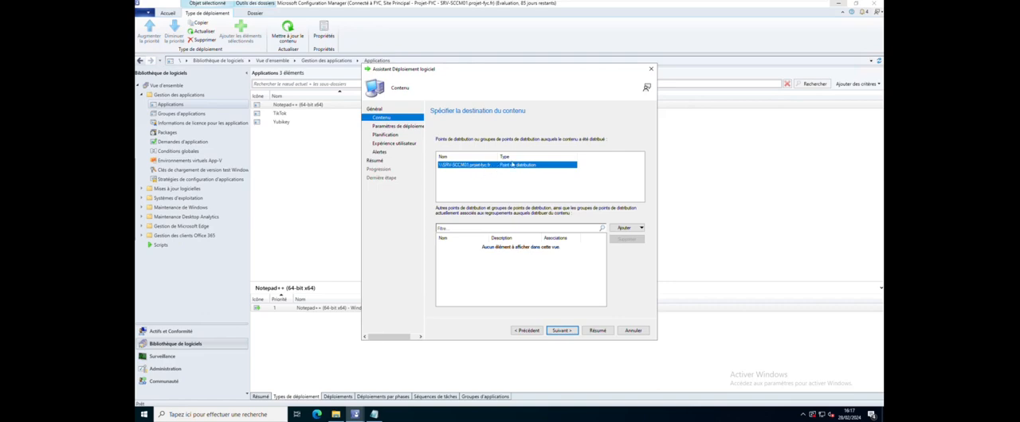
pyautogui.click(626, 227)
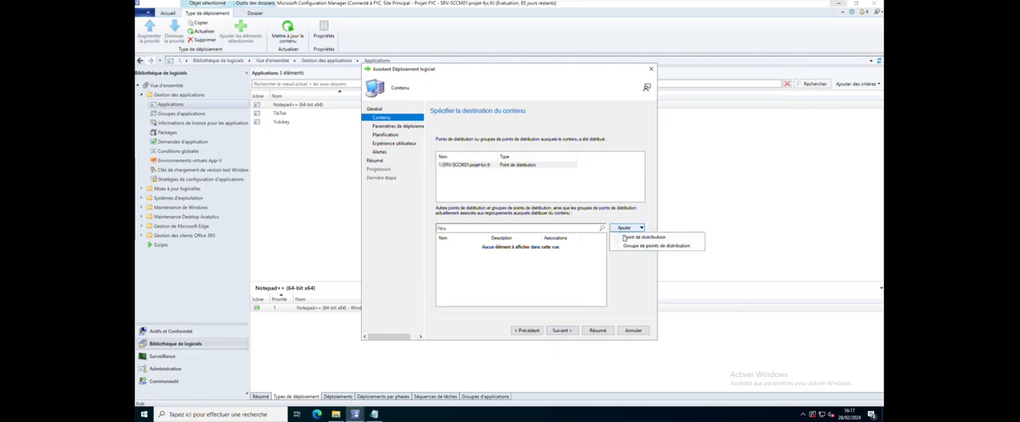
pyautogui.click(630, 237)
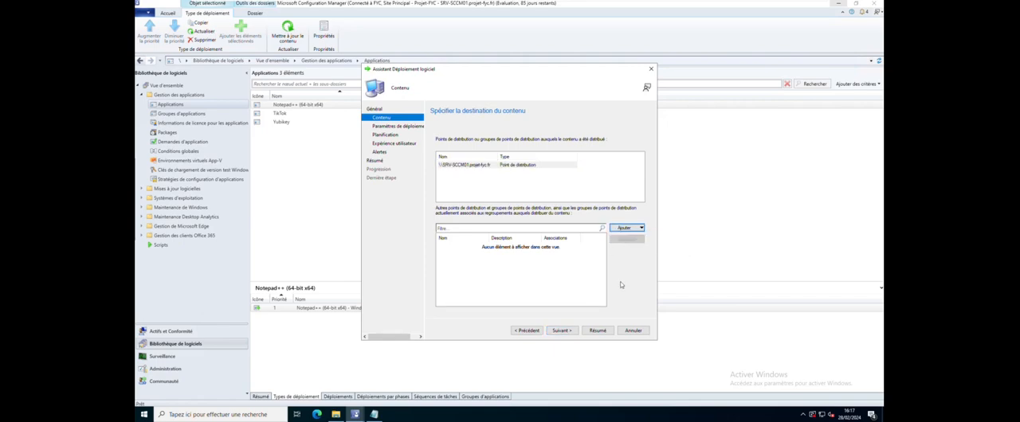
pyautogui.click(560, 331)
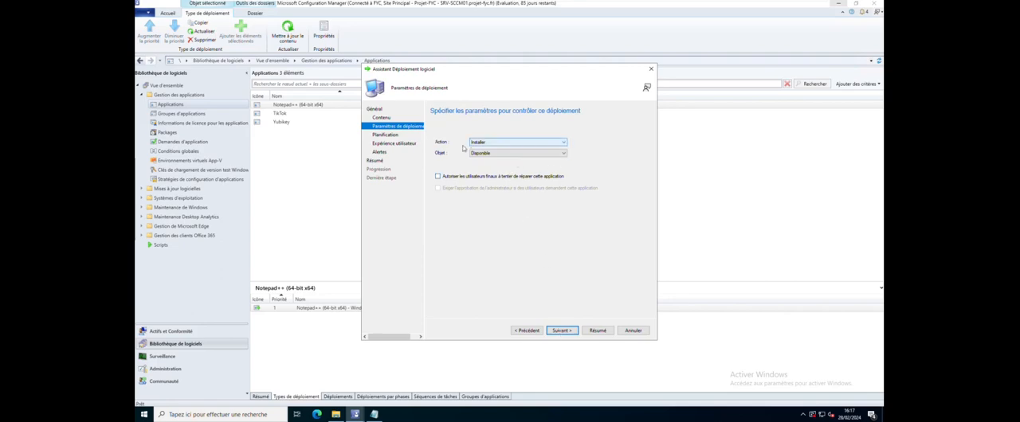
# Set the deployment's action to Installer and its purpose to Disponible, and proceed to the scheduling
pyautogui.click(490, 142)
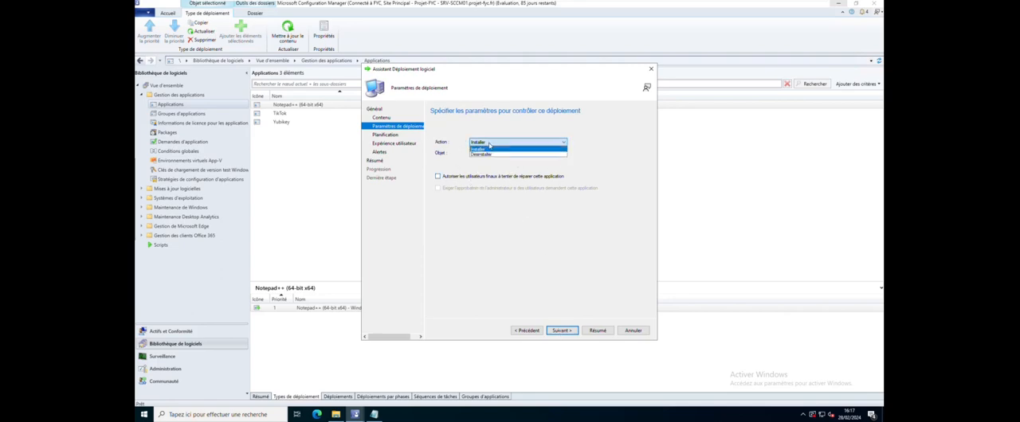
pyautogui.click(490, 142)
pyautogui.click(490, 143)
pyautogui.click(490, 143)
pyautogui.click(492, 144)
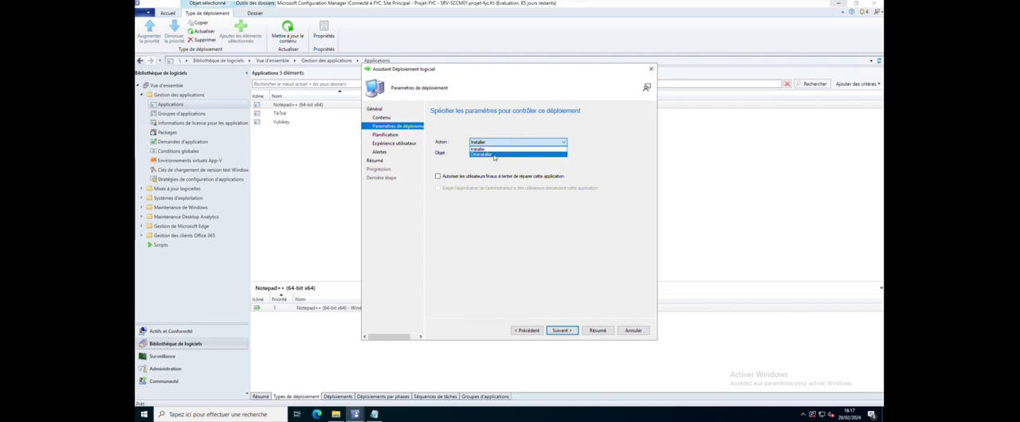
pyautogui.click(494, 149)
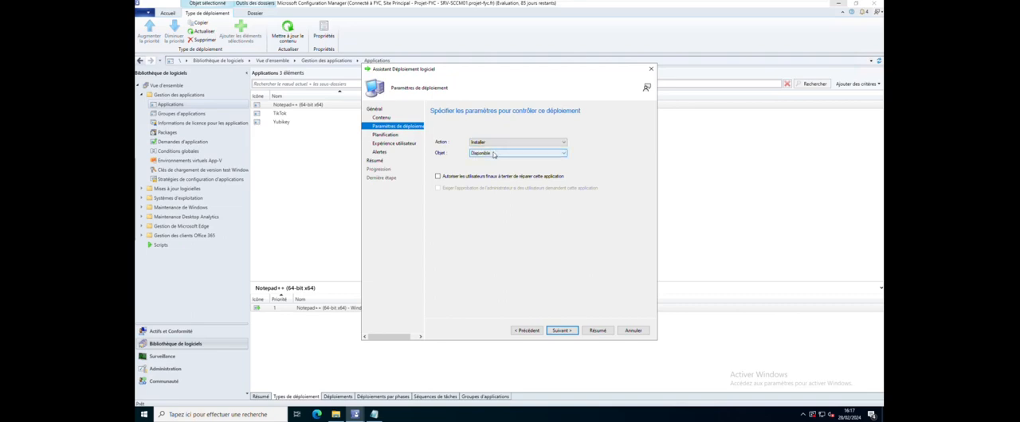
pyautogui.click(494, 153)
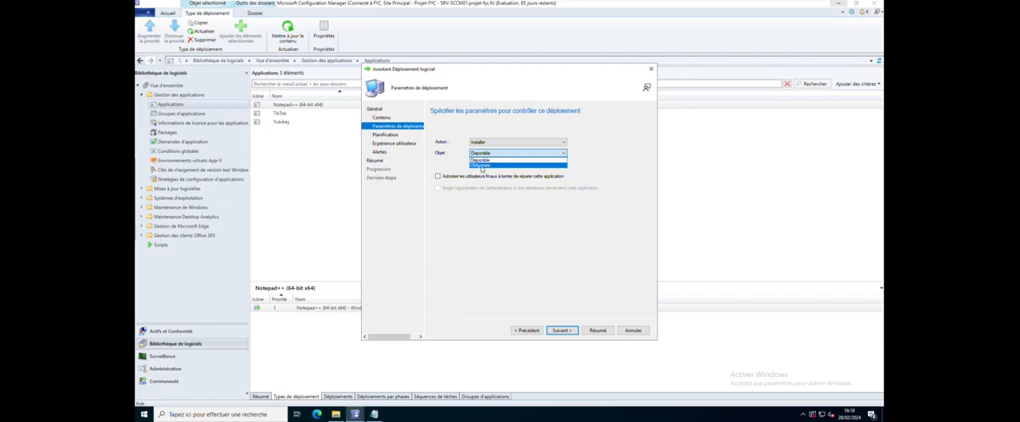
pyautogui.click(482, 161)
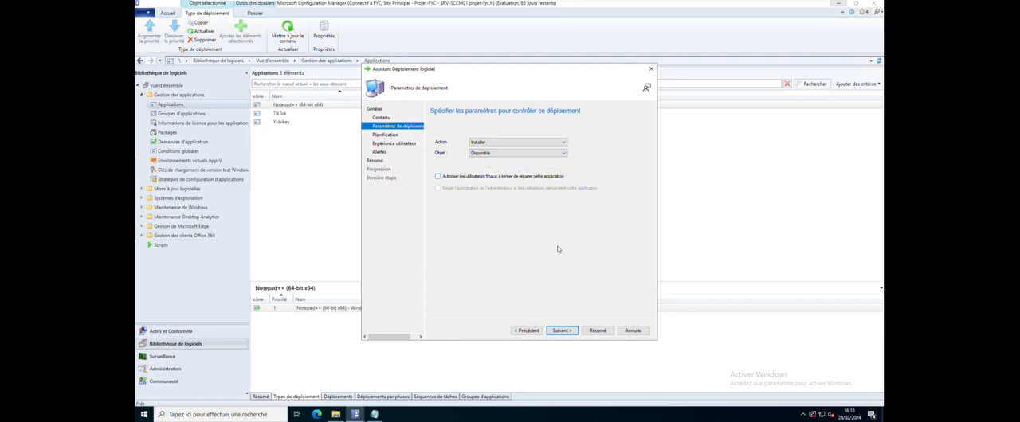
pyautogui.click(561, 331)
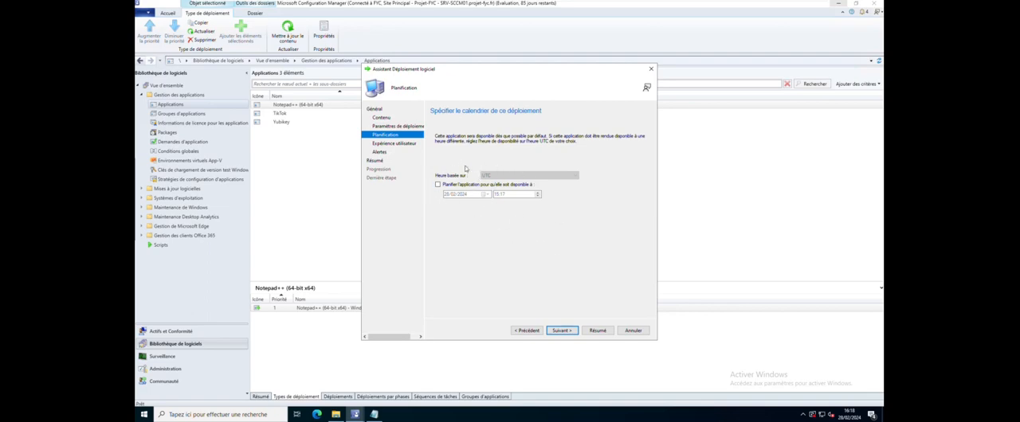
# Leave the availability unscheduled, limit the Software Center user notifications to computer restarts, and proceed to the alert options
pyautogui.click(564, 331)
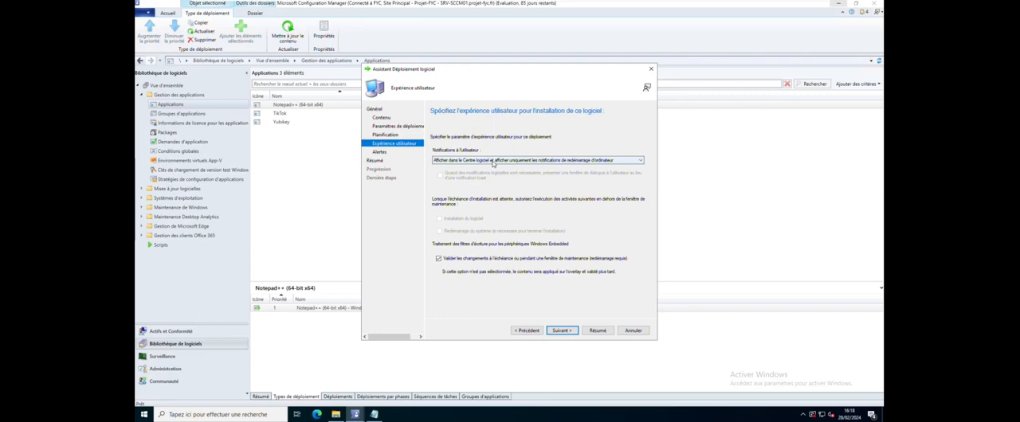
pyautogui.click(493, 162)
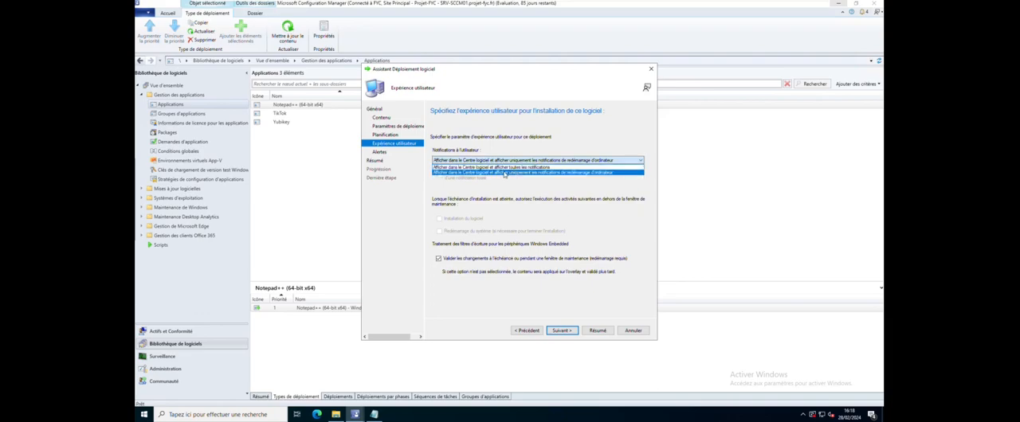
pyautogui.click(505, 174)
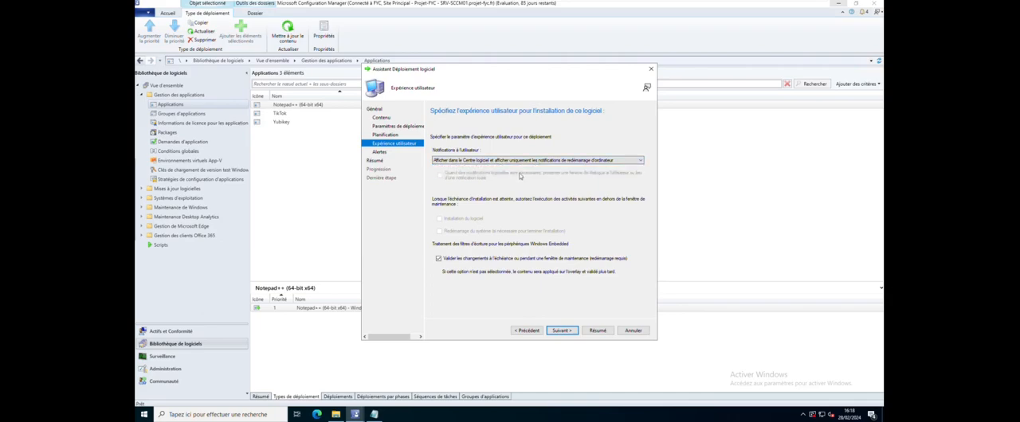
pyautogui.click(562, 330)
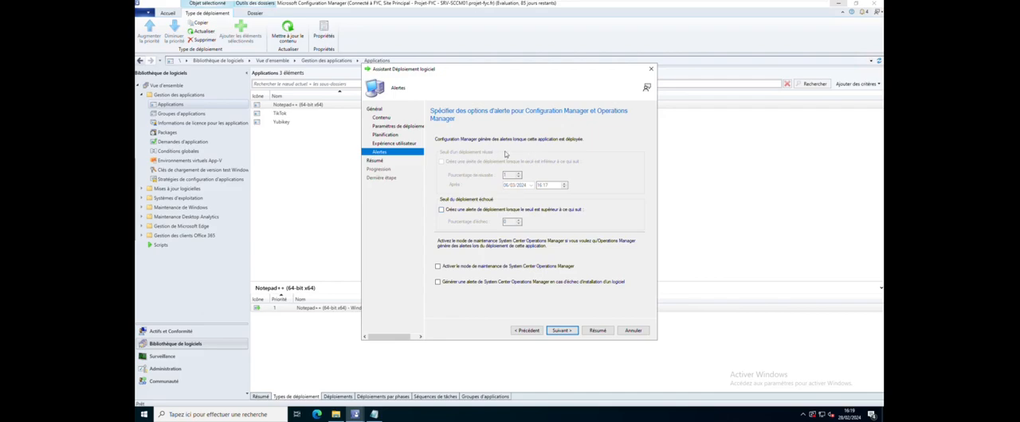
# Leave all deployment alerts disabled, review the settings in the summary, and create the deployment
pyautogui.click(561, 330)
pyautogui.scroll(-3, 547, 273)
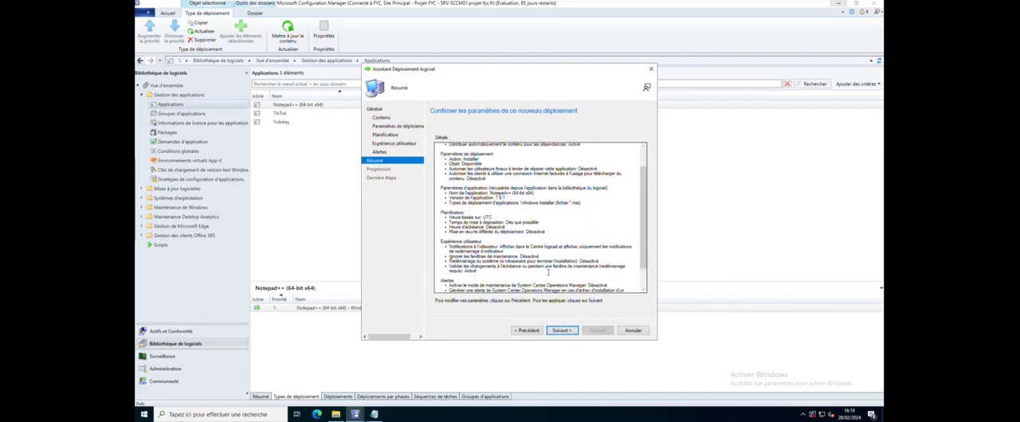
pyautogui.scroll(-2, 547, 269)
pyautogui.scroll(4, 549, 263)
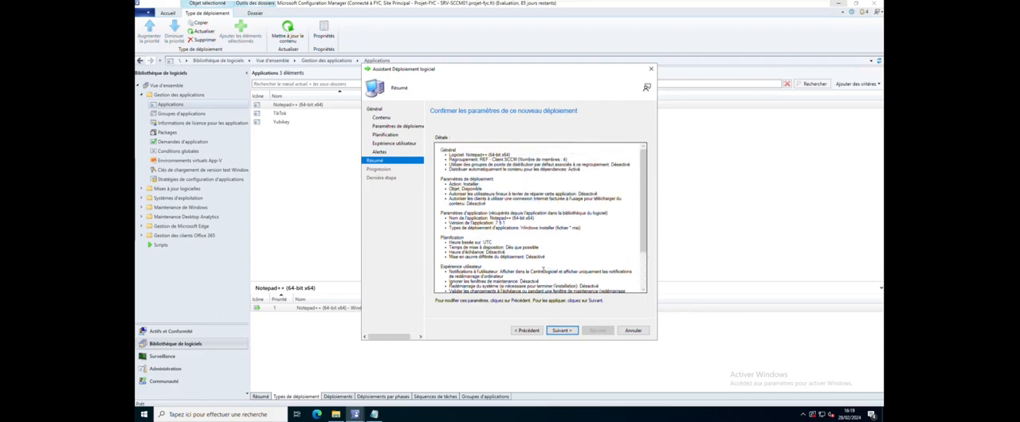
pyautogui.scroll(-3, 543, 270)
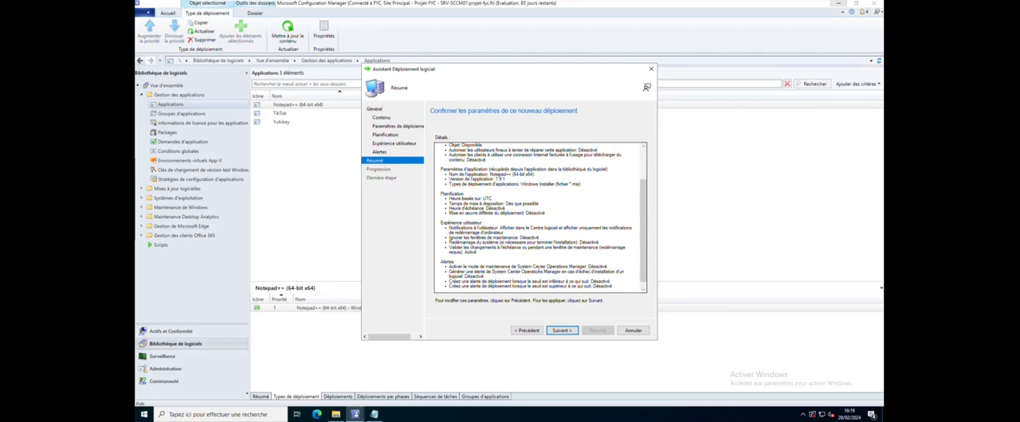
pyautogui.scroll(3, 481, 164)
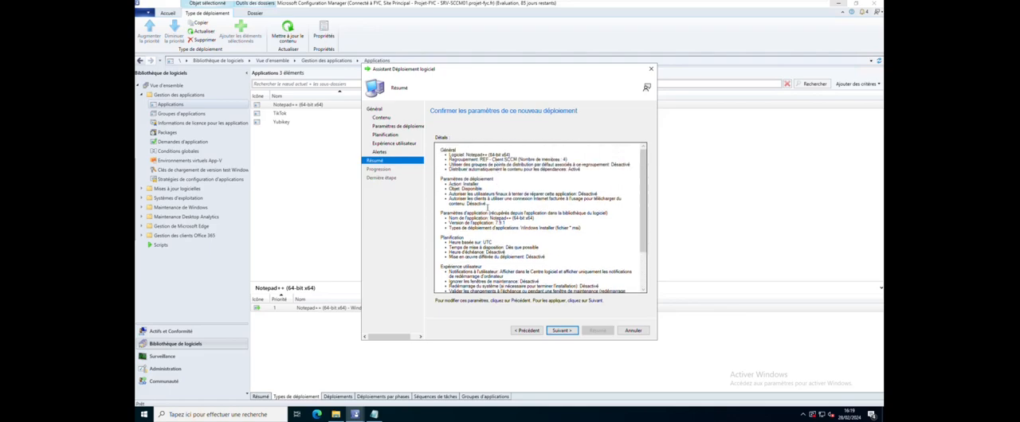
pyautogui.scroll(-3, 540, 217)
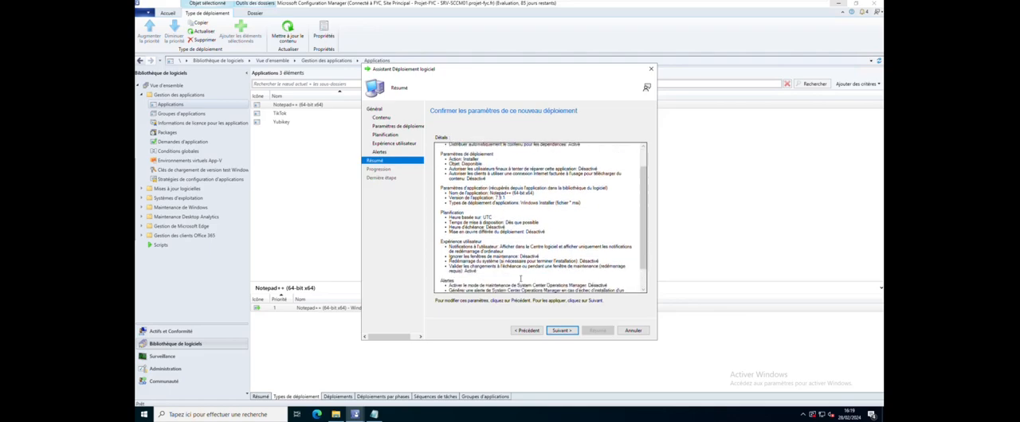
pyautogui.click(561, 329)
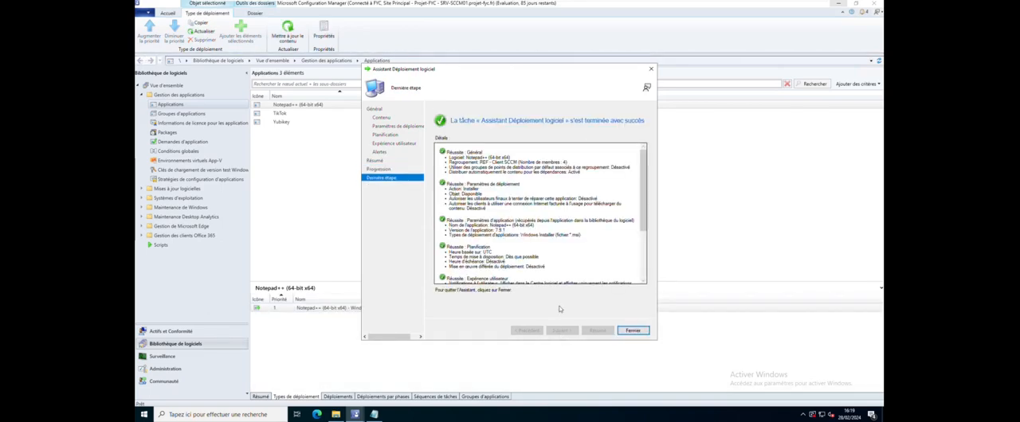
# Review the deployment's completion details and close the wizard
pyautogui.scroll(-2, 542, 252)
pyautogui.scroll(-5, 543, 251)
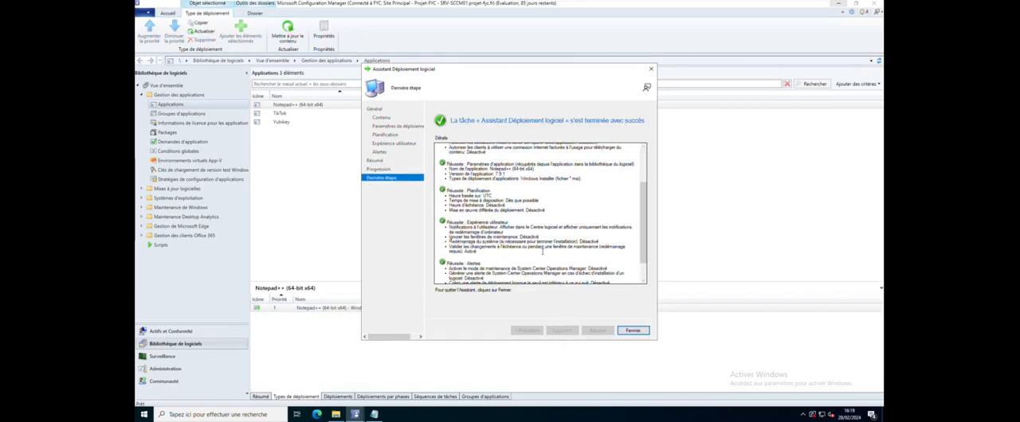
pyautogui.scroll(5, 542, 252)
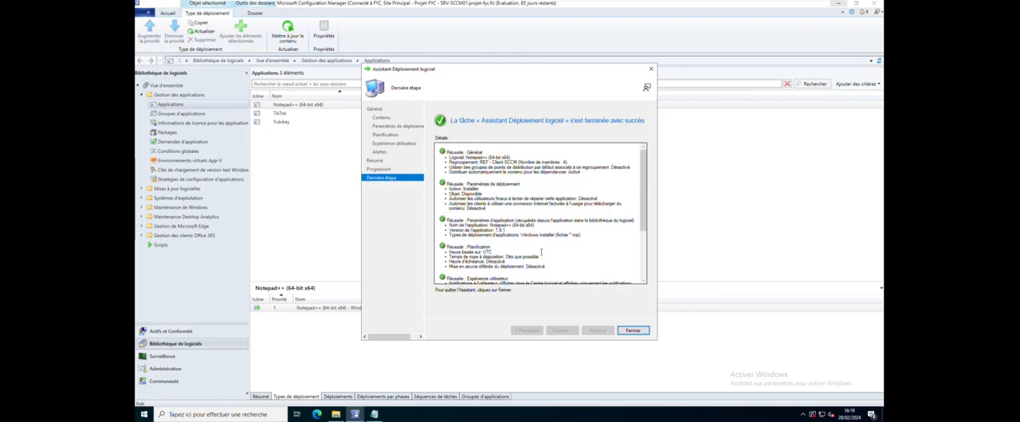
pyautogui.click(631, 331)
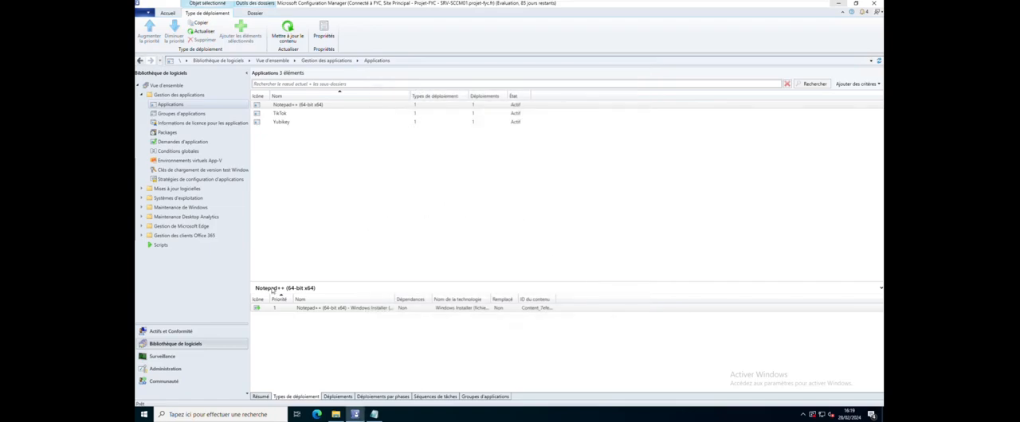
# Examine the monitored deployments, comparing the Yubikey deployment's completion statistics with the completion and content status of Notepad++ (64-bit x64)
pyautogui.click(163, 356)
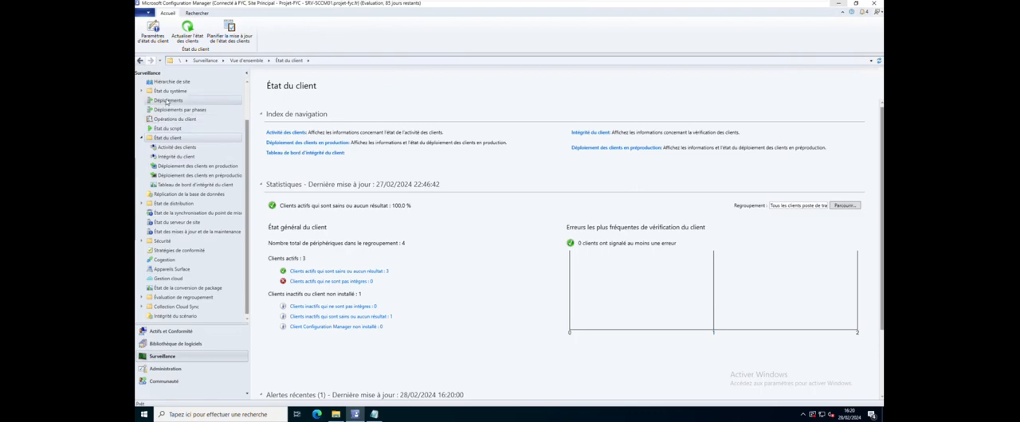
pyautogui.click(167, 101)
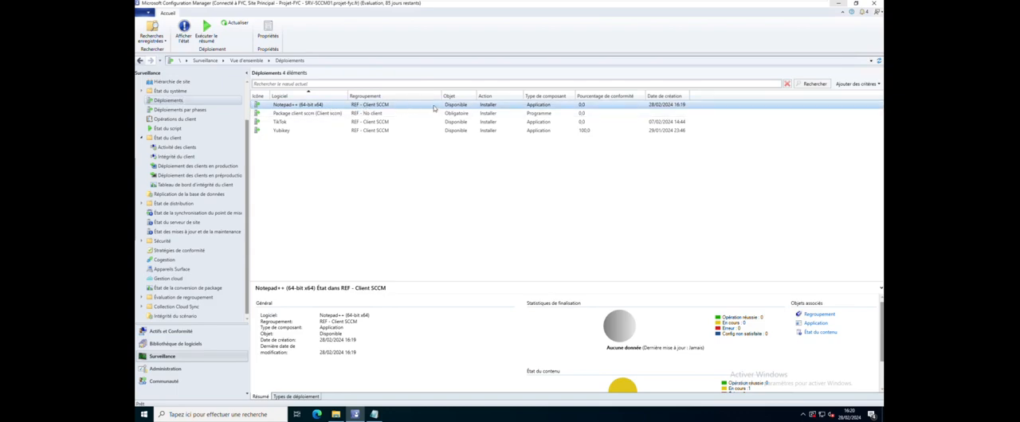
pyautogui.click(376, 132)
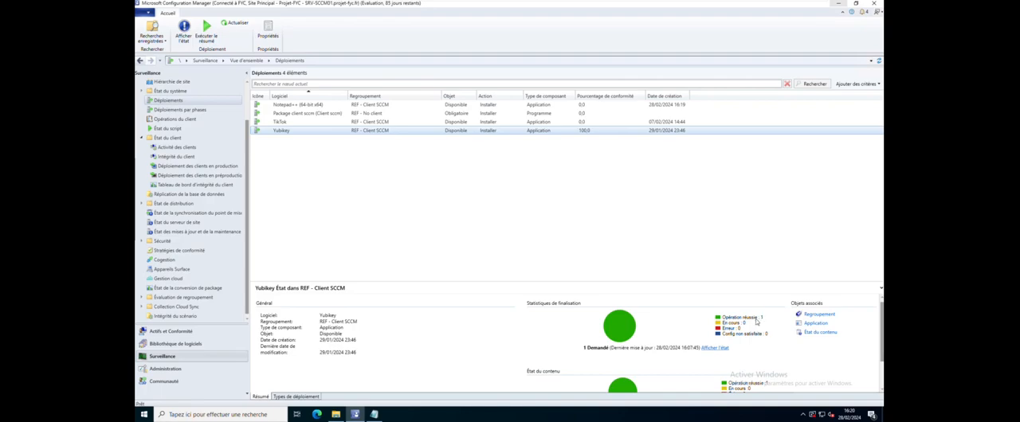
pyautogui.click(524, 106)
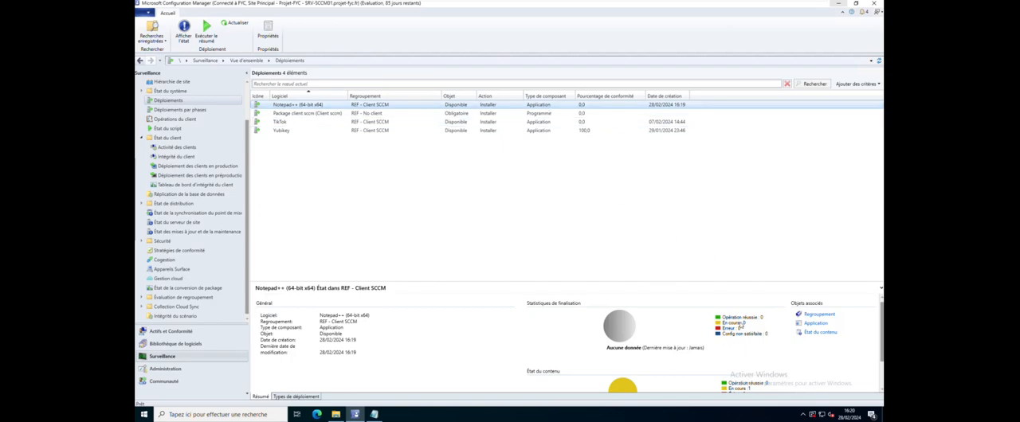
pyautogui.scroll(-2, 717, 355)
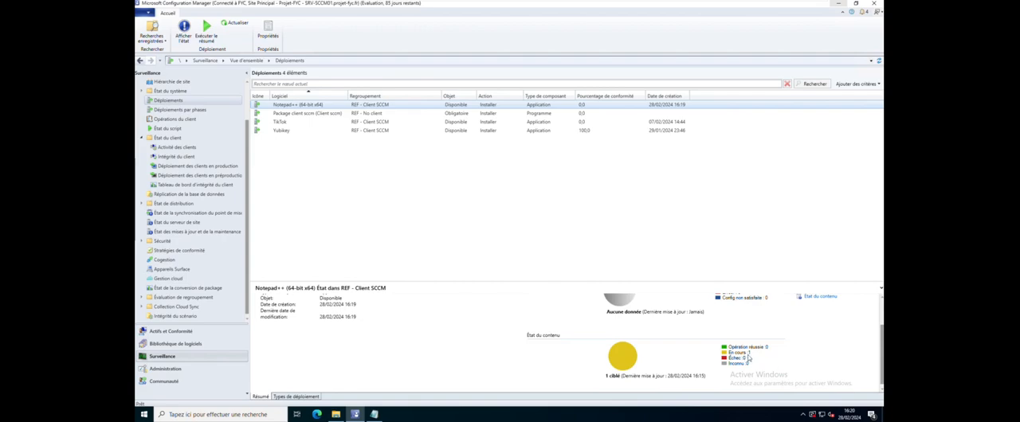
pyautogui.moveTo(747, 361)
pyautogui.scroll(1, 747, 363)
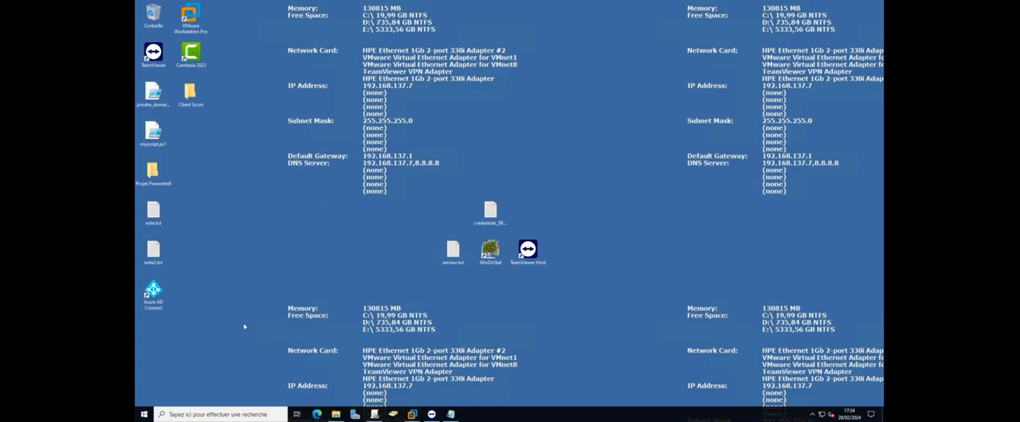
# On the client machine, search for "centre", launch Centre logiciel and open the details of the Notepad++ (64-bit x64) application
pyautogui.click(234, 414)
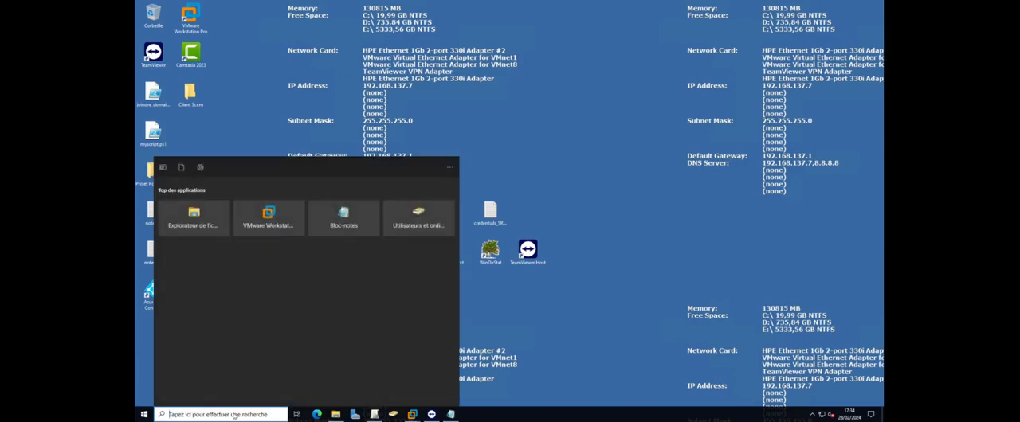
pyautogui.write('centre')
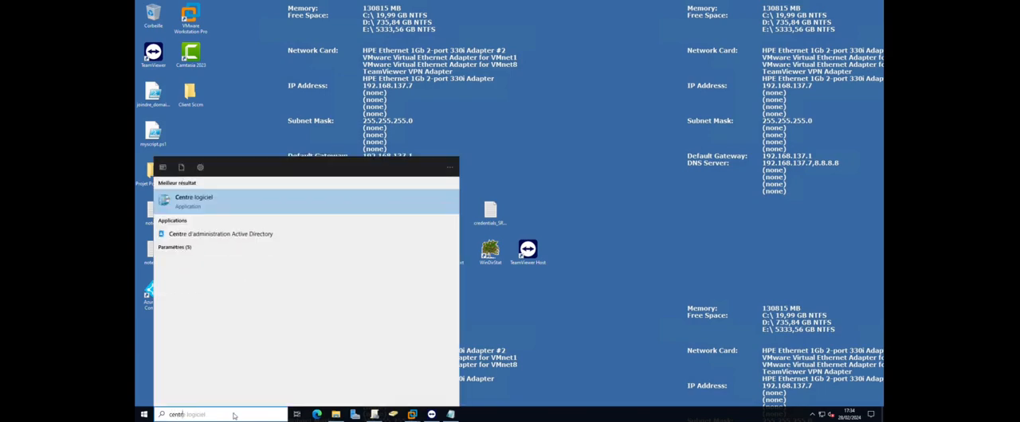
pyautogui.press('Return')
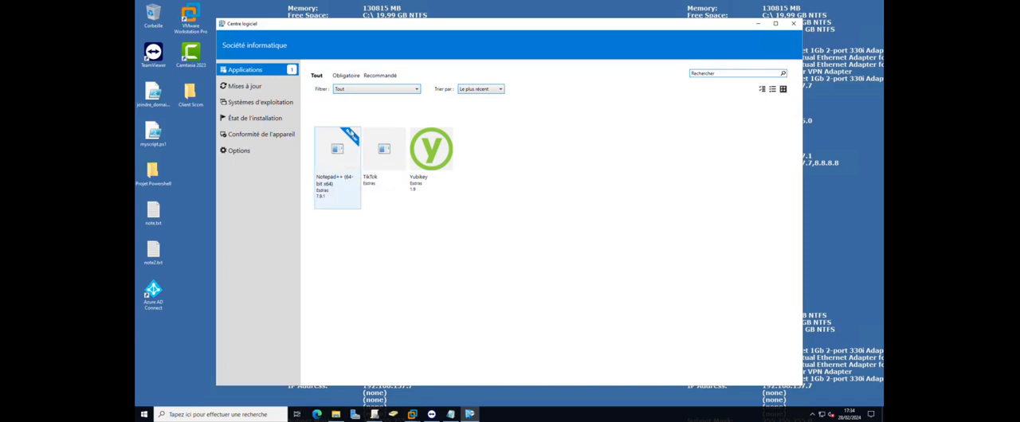
pyautogui.click(348, 161)
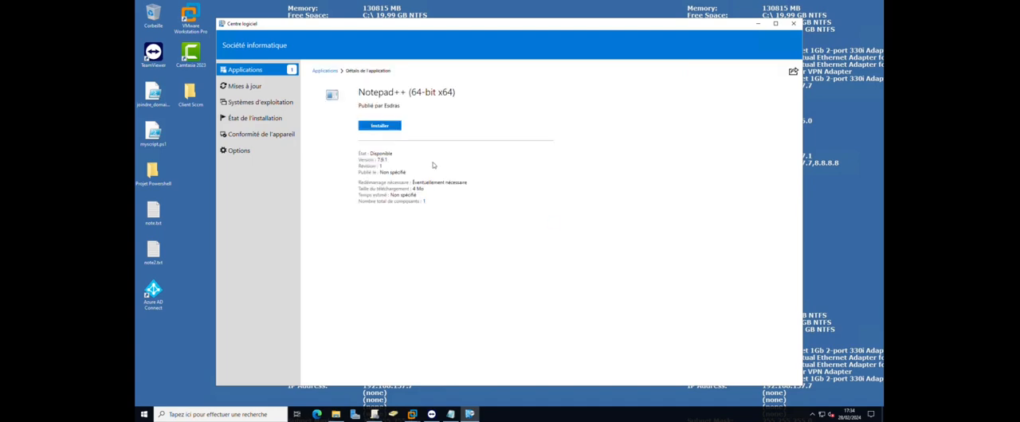